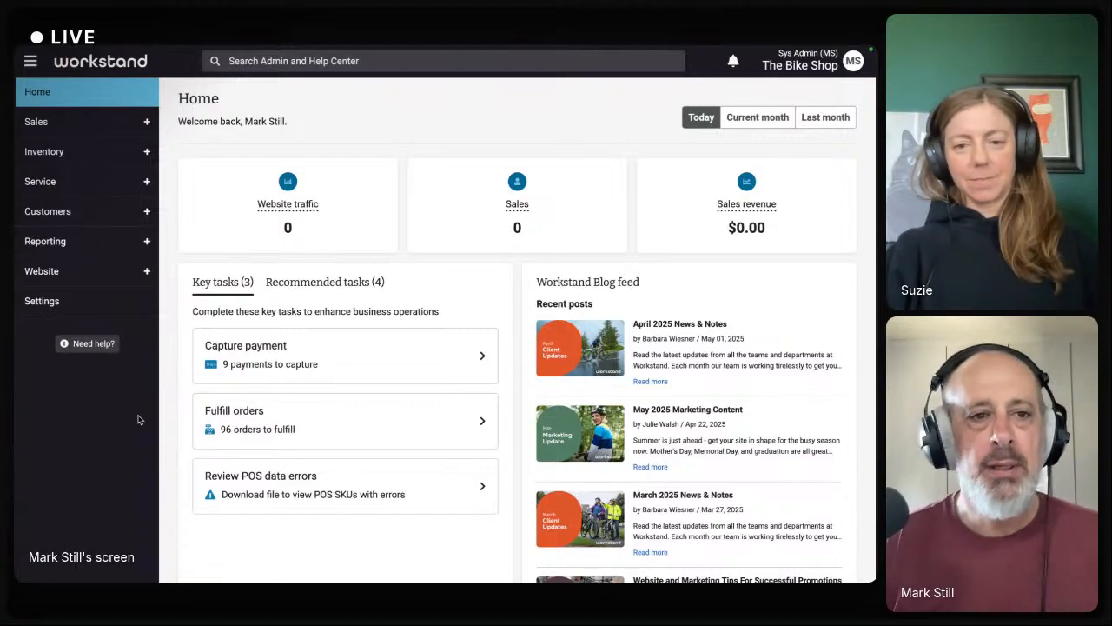
# - View the shipping zones page in the Fulfillment settings and return to the fulfillment overview
pyautogui.click(57, 301)
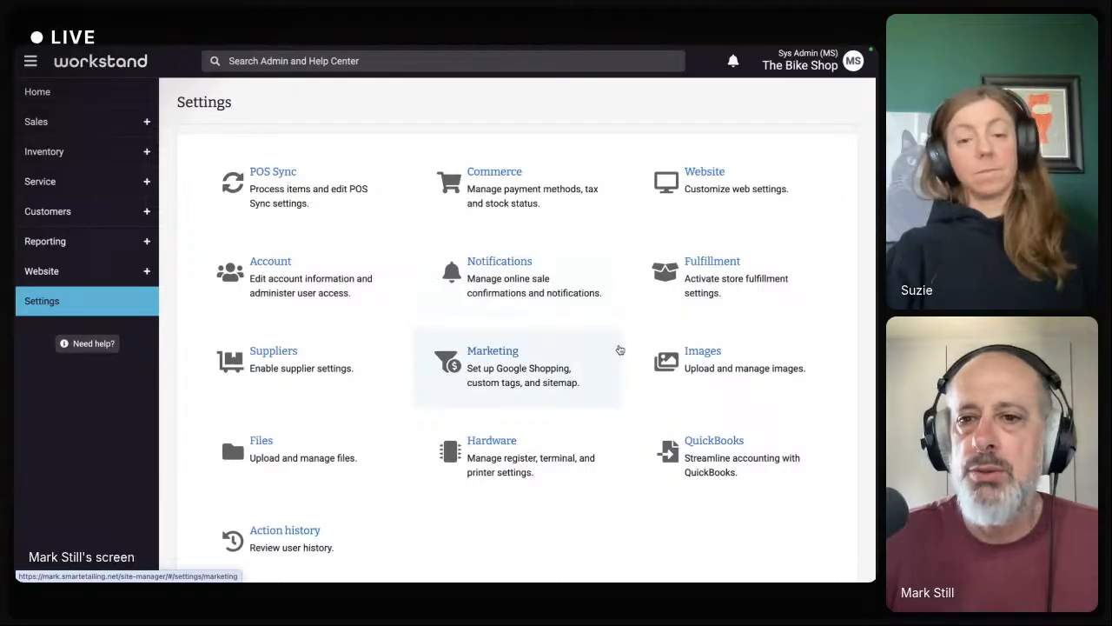
pyautogui.click(726, 260)
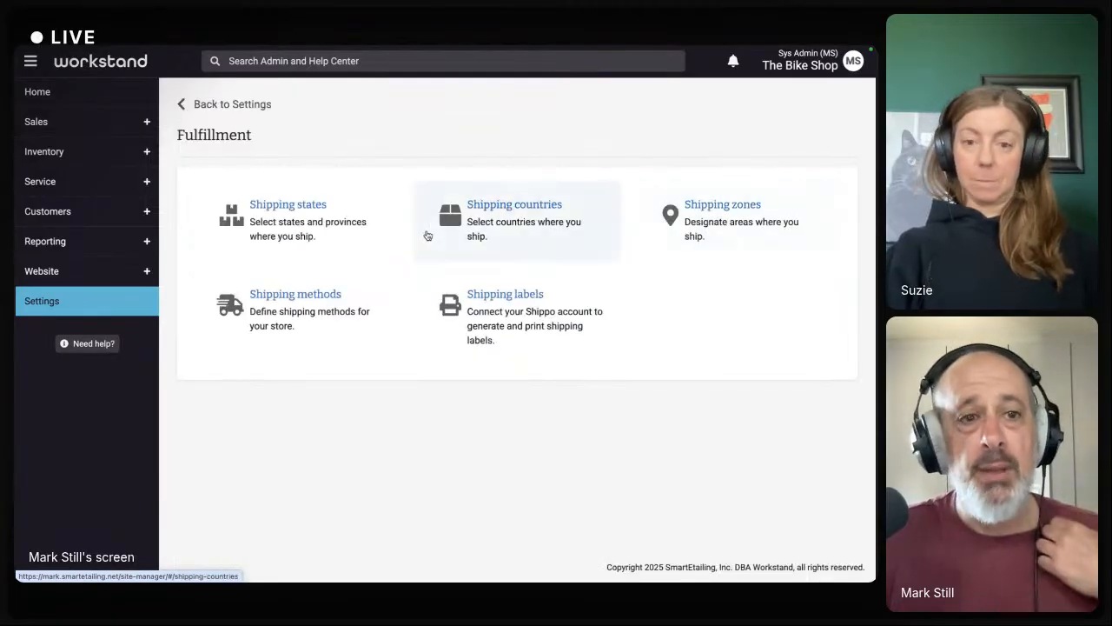
pyautogui.click(45, 307)
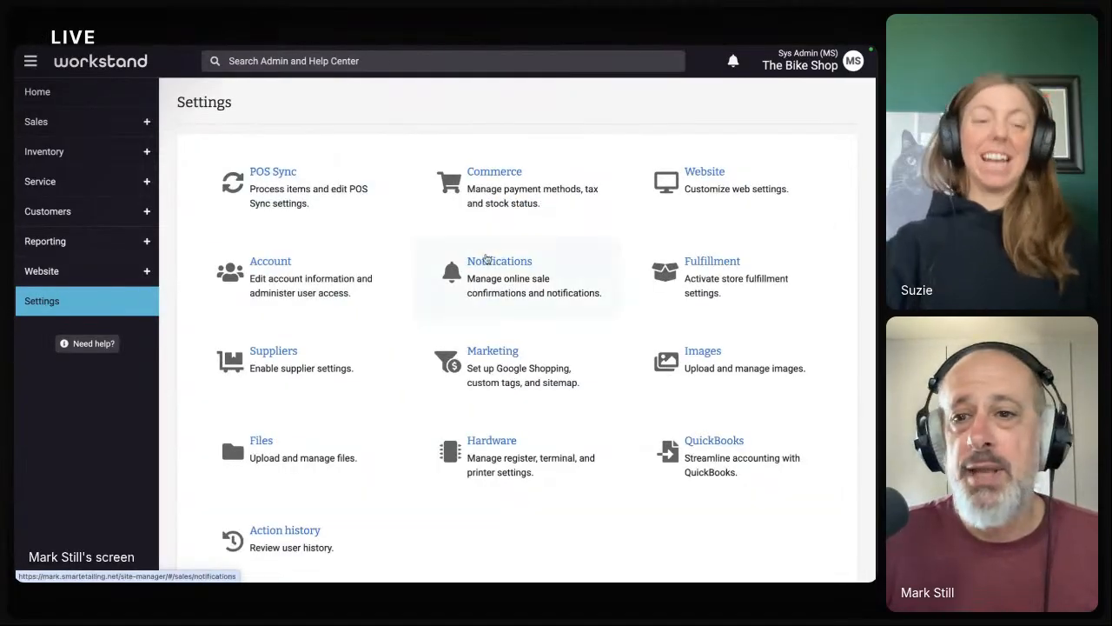
pyautogui.click(717, 258)
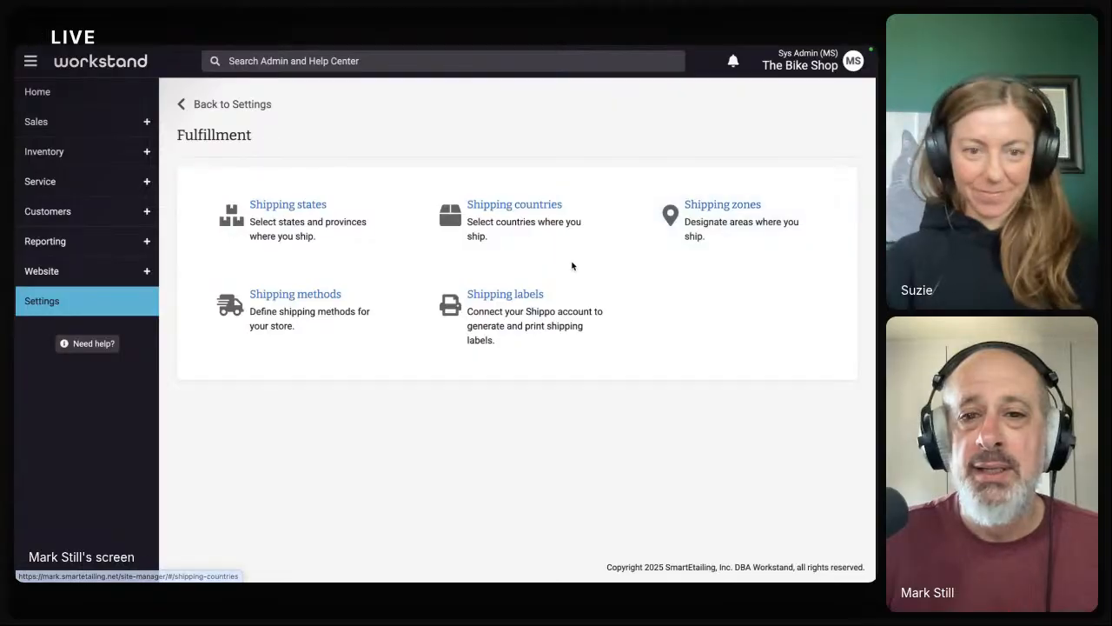
pyautogui.click(707, 212)
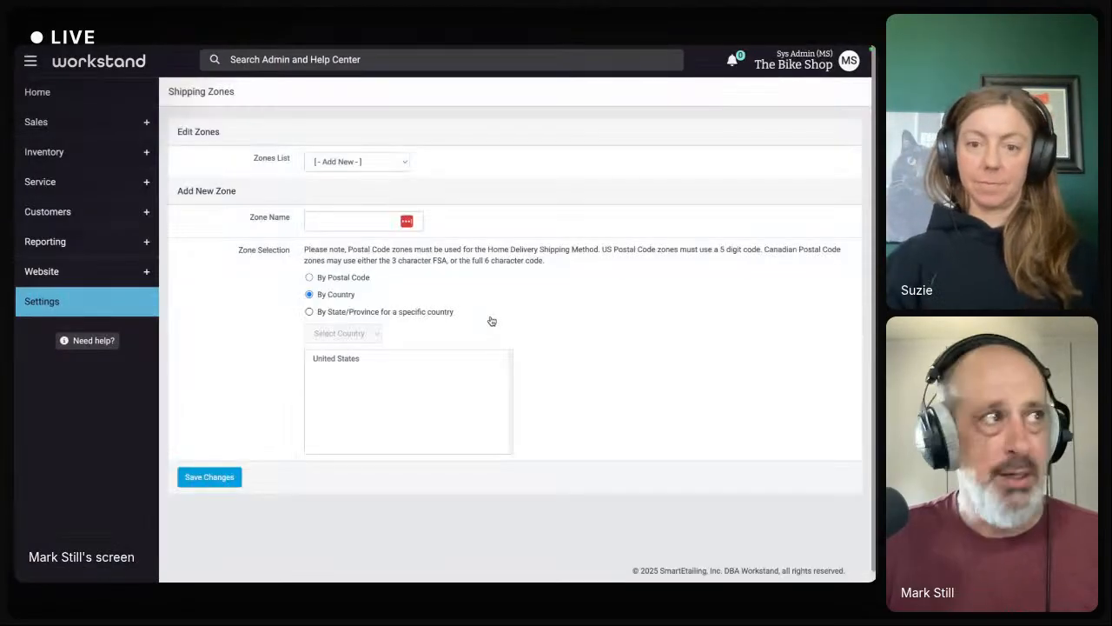
pyautogui.hscroll(-5, 460, 310)
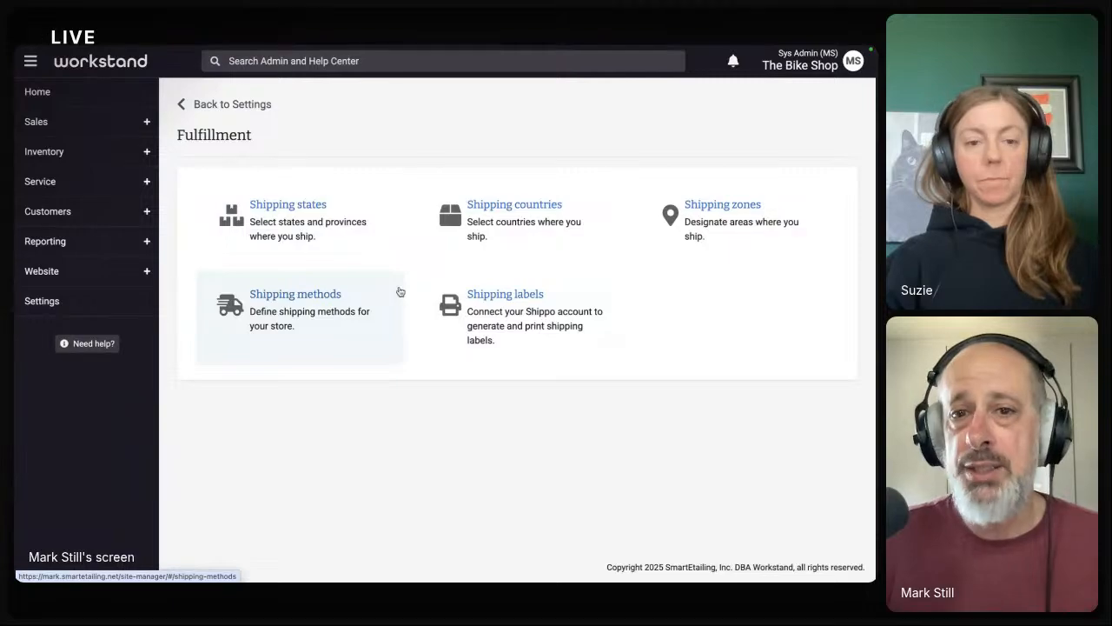
# - Examine which countries are active for shipping, checking Canada and the United States, and return to the fulfillment overview
pyautogui.click(513, 208)
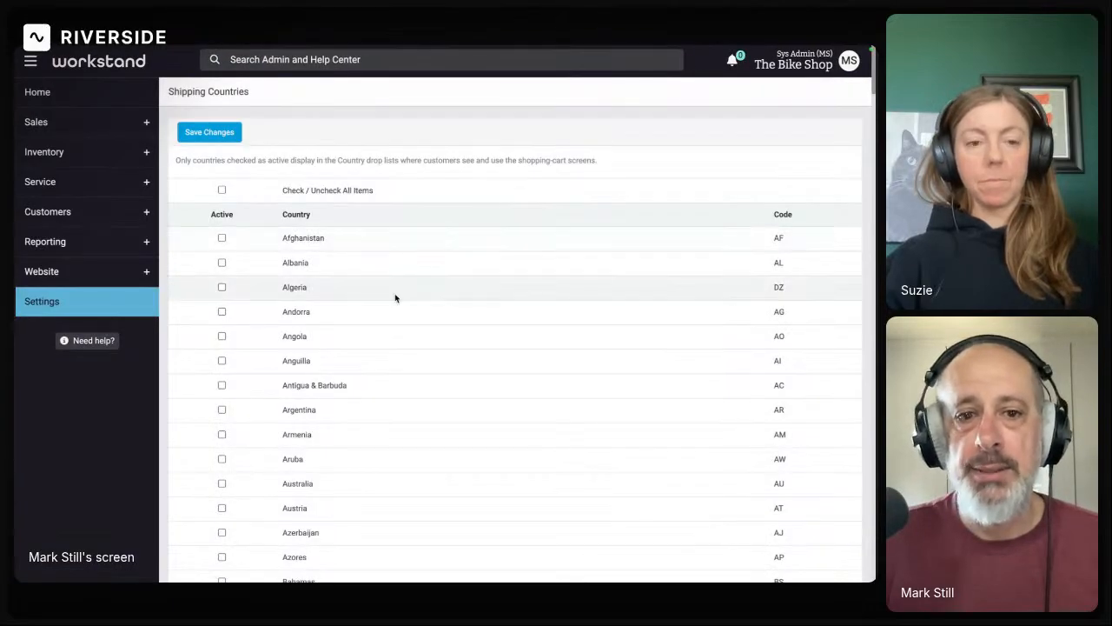
pyautogui.scroll(-5, 374, 336)
pyautogui.scroll(-5, 374, 336)
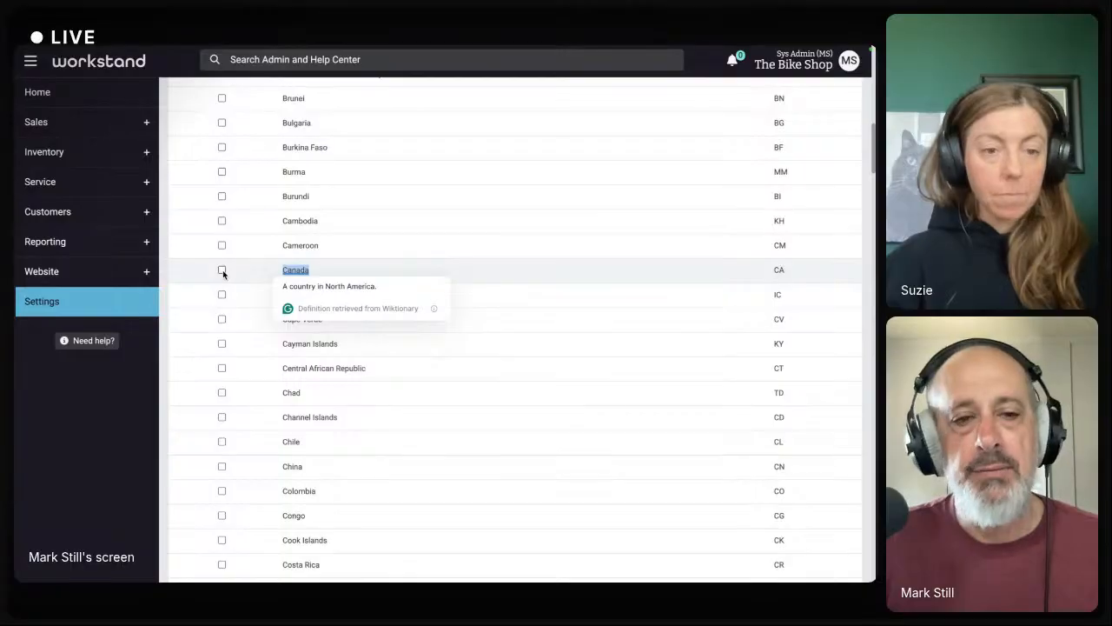
pyautogui.click(260, 275)
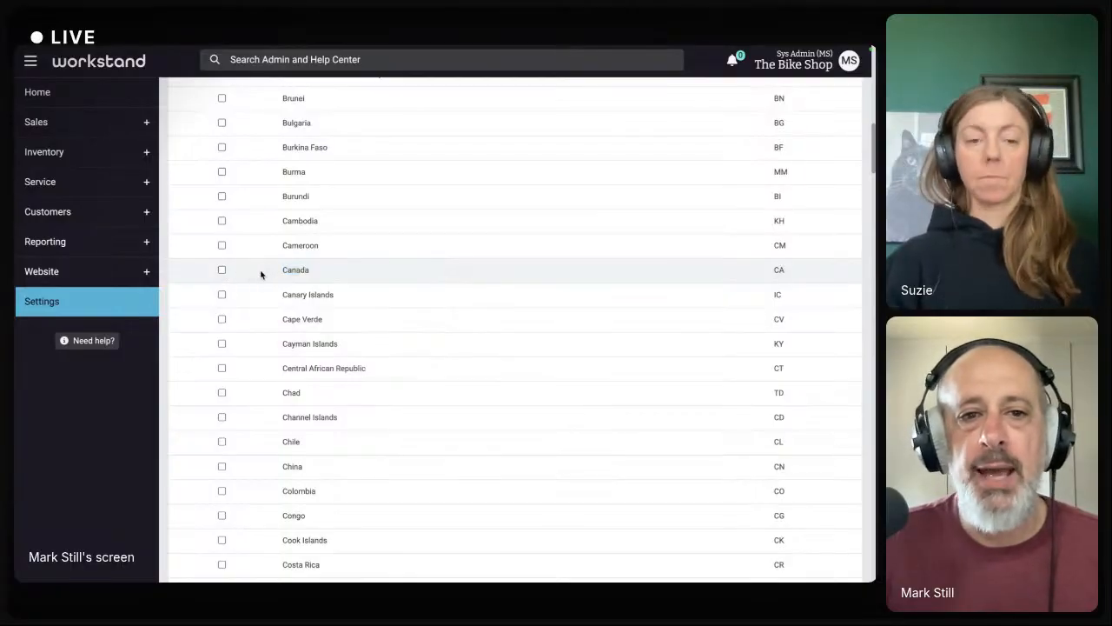
pyautogui.scroll(-20, 263, 290)
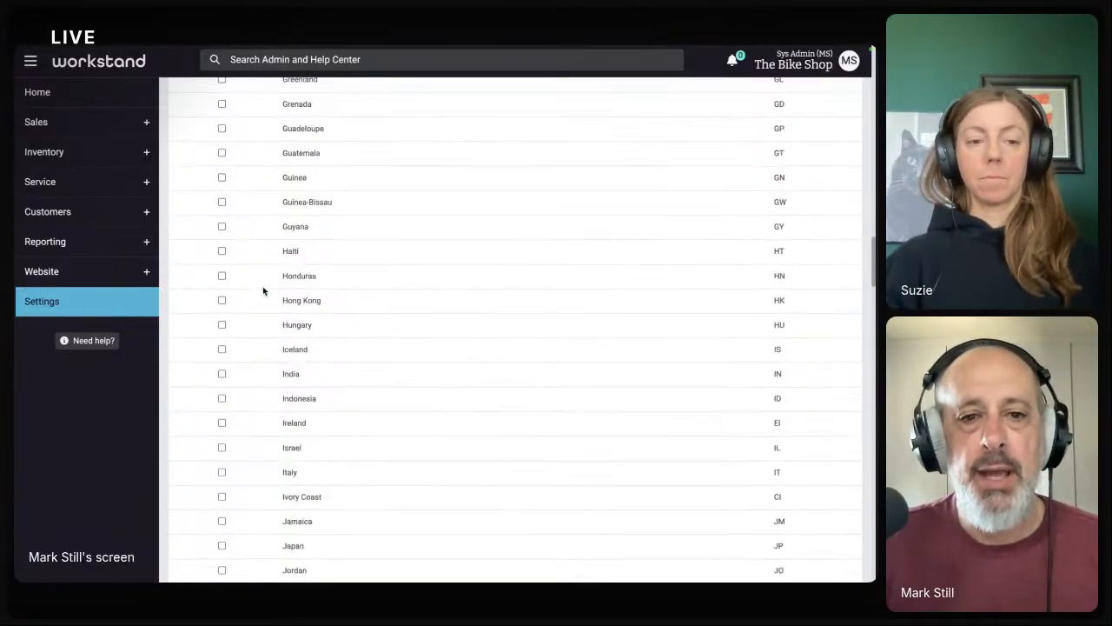
pyautogui.scroll(-10, 263, 290)
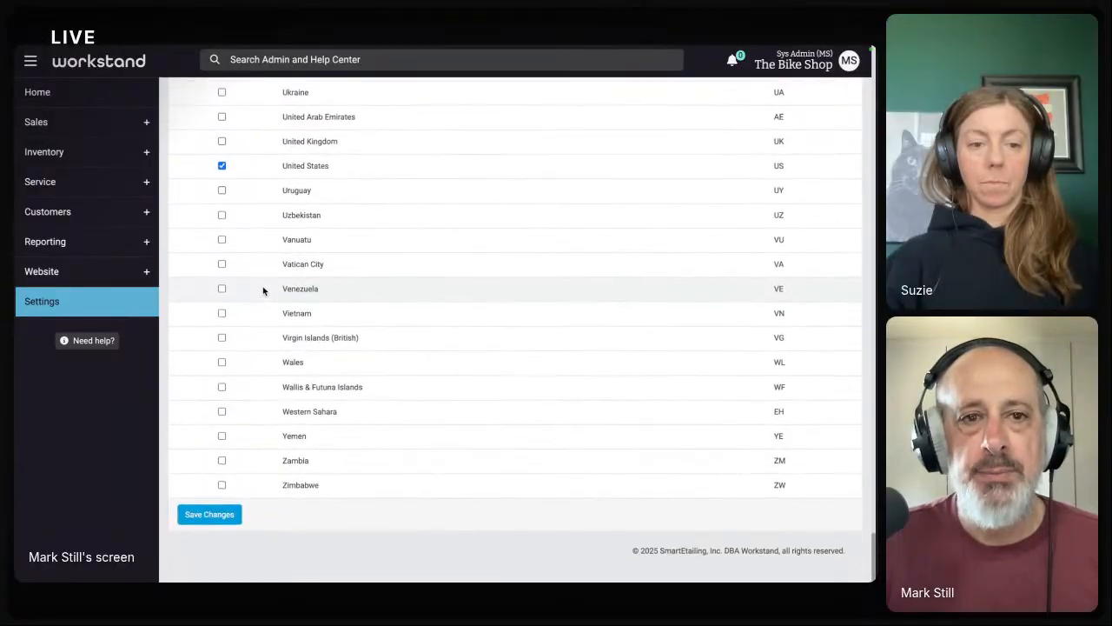
pyautogui.hscroll(-2, 279, 206)
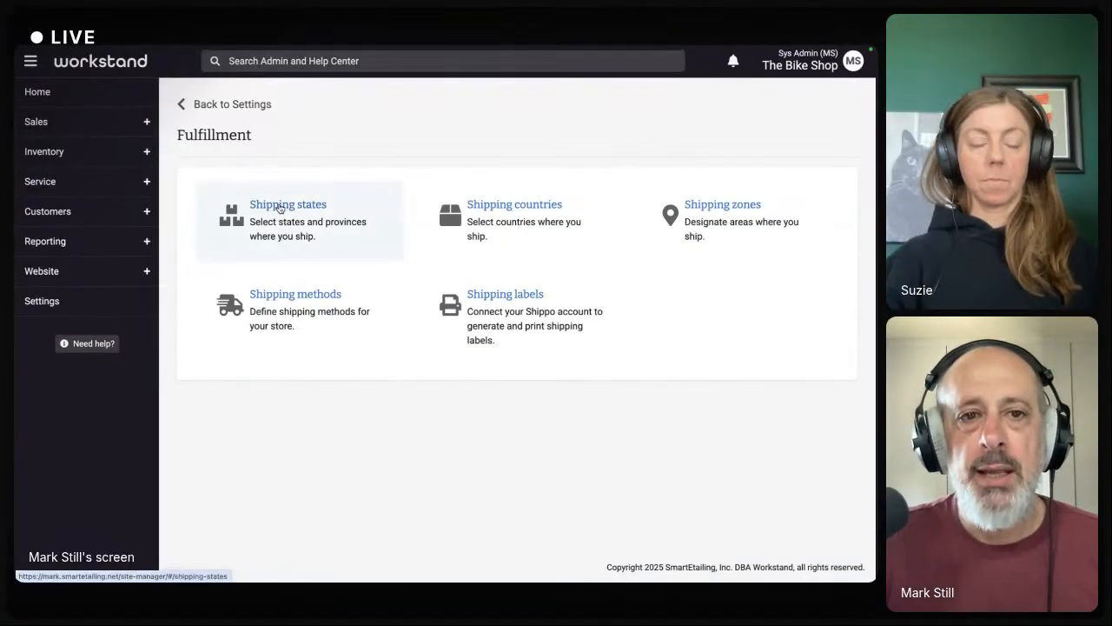
# - Examine which United States states are active for shipping, checking Alaska and Hawaii, and return to the fulfillment overview
pyautogui.click(289, 211)
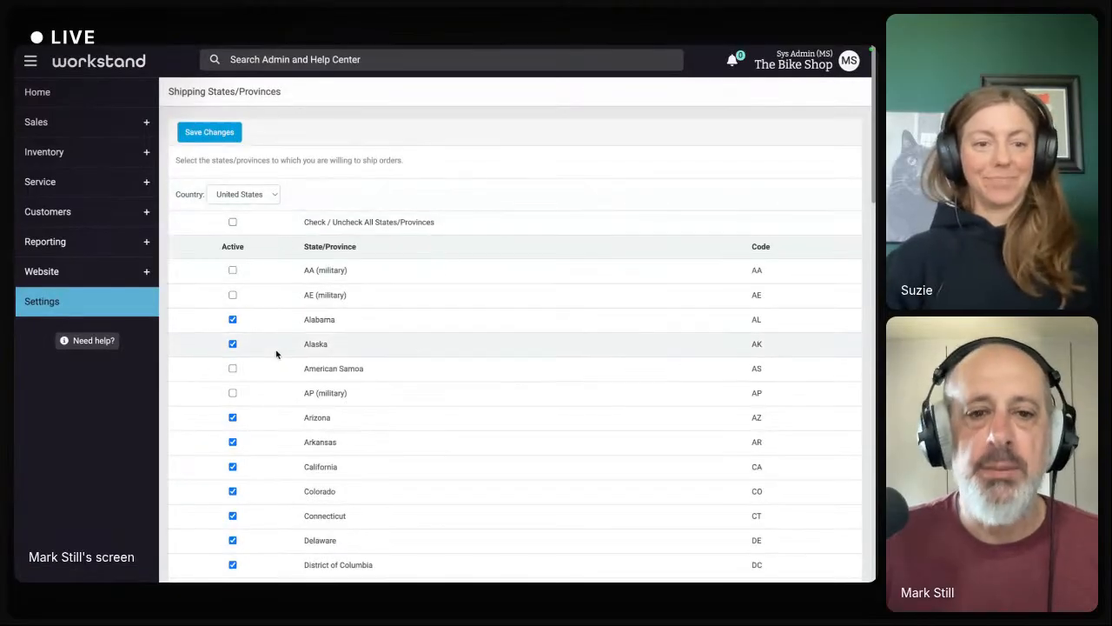
pyautogui.scroll(-1, 275, 372)
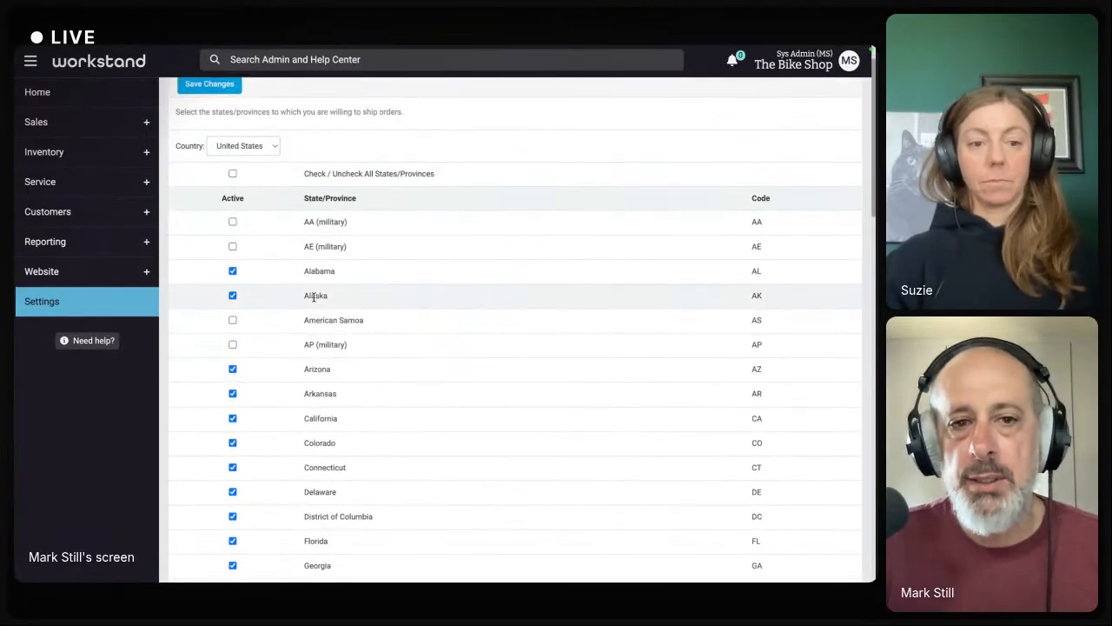
pyautogui.scroll(-3, 268, 370)
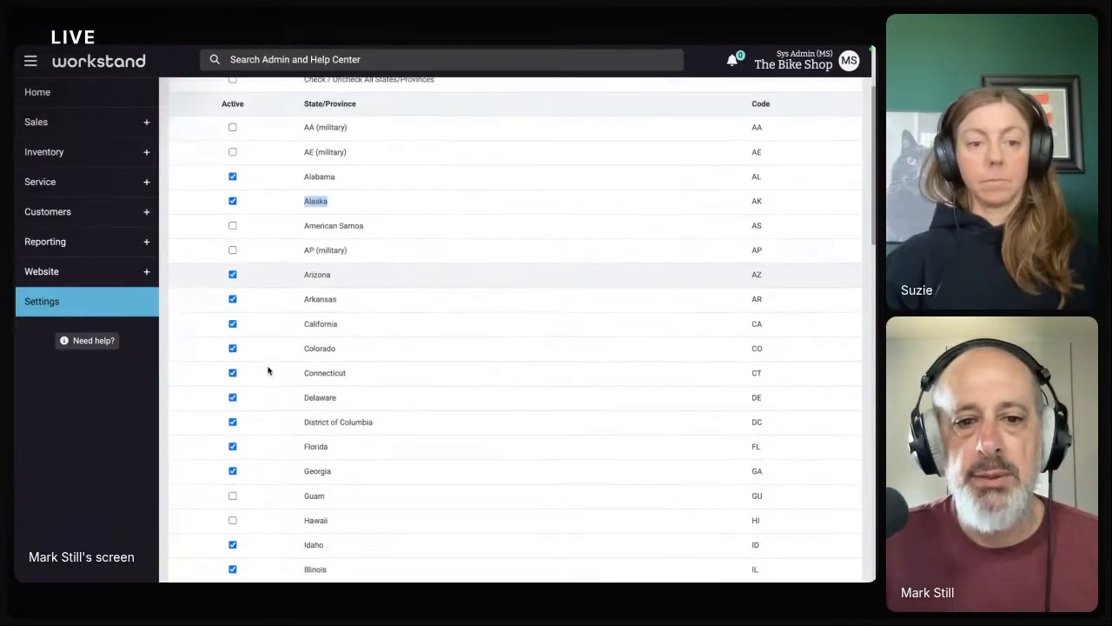
pyautogui.scroll(-1, 268, 373)
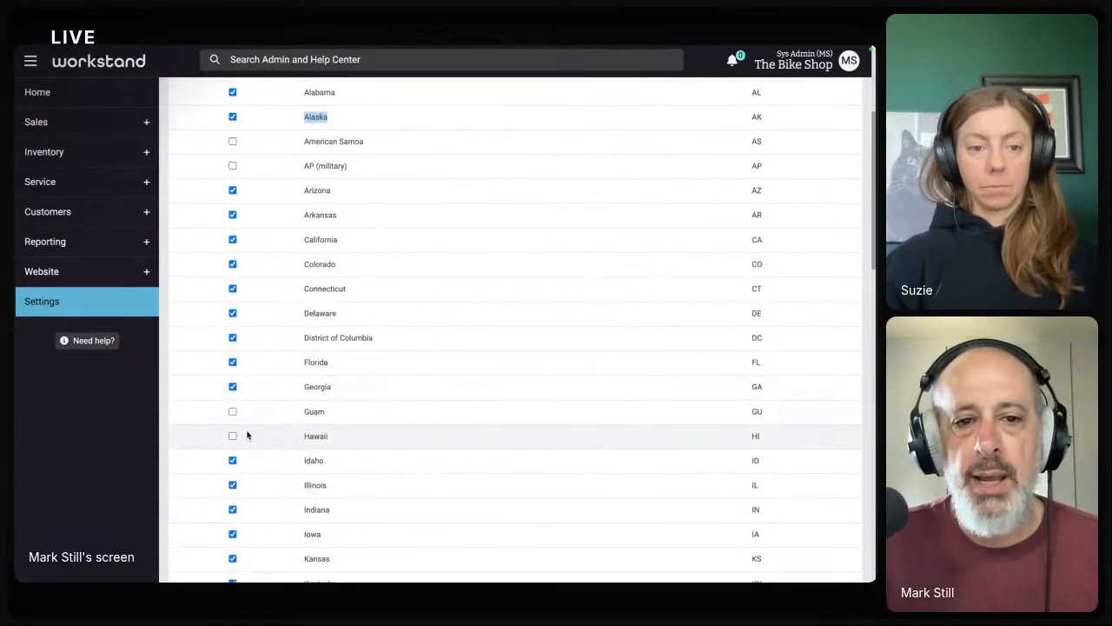
pyautogui.click(297, 437)
pyautogui.hscroll(-1, 296, 387)
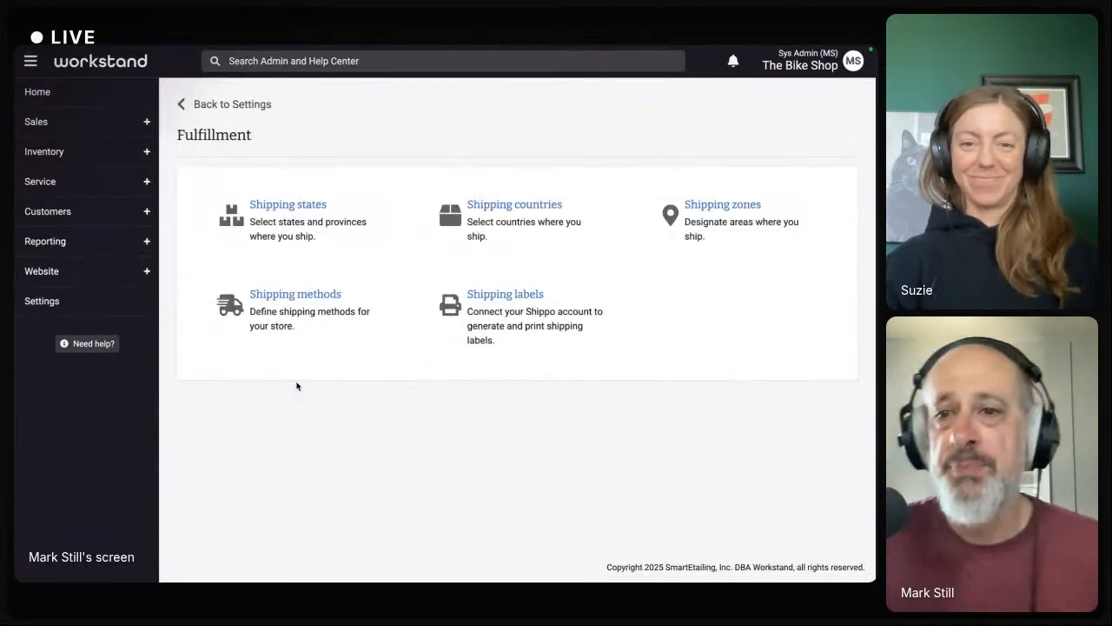
# - Start a new shipping zone in the fulfillment settings and name it "Daily Livestream Zone"
pyautogui.click(737, 206)
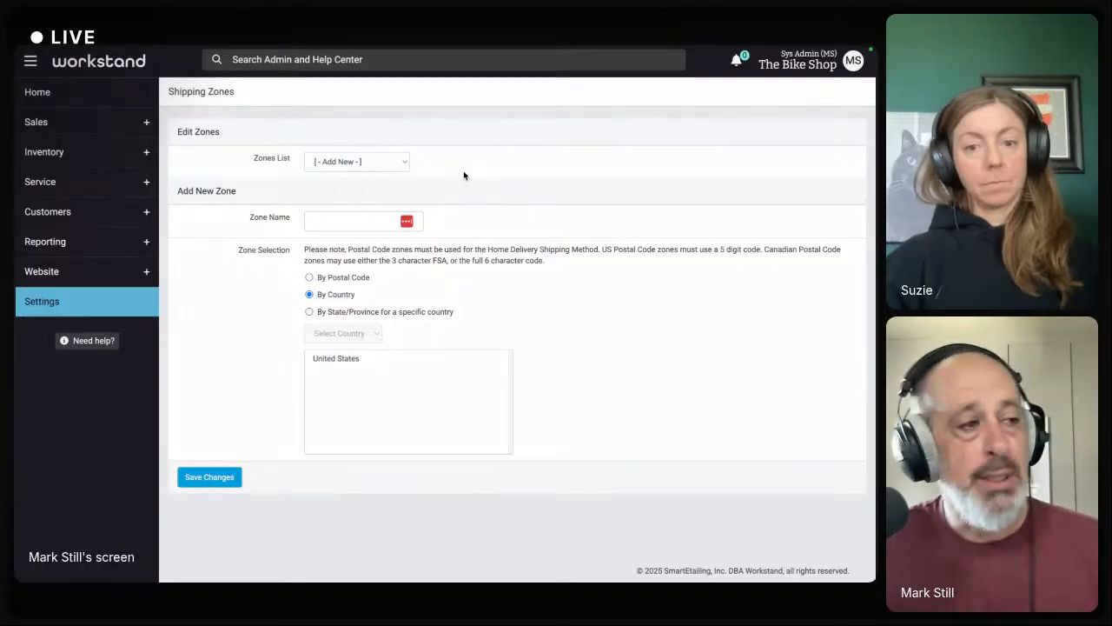
pyautogui.click(401, 163)
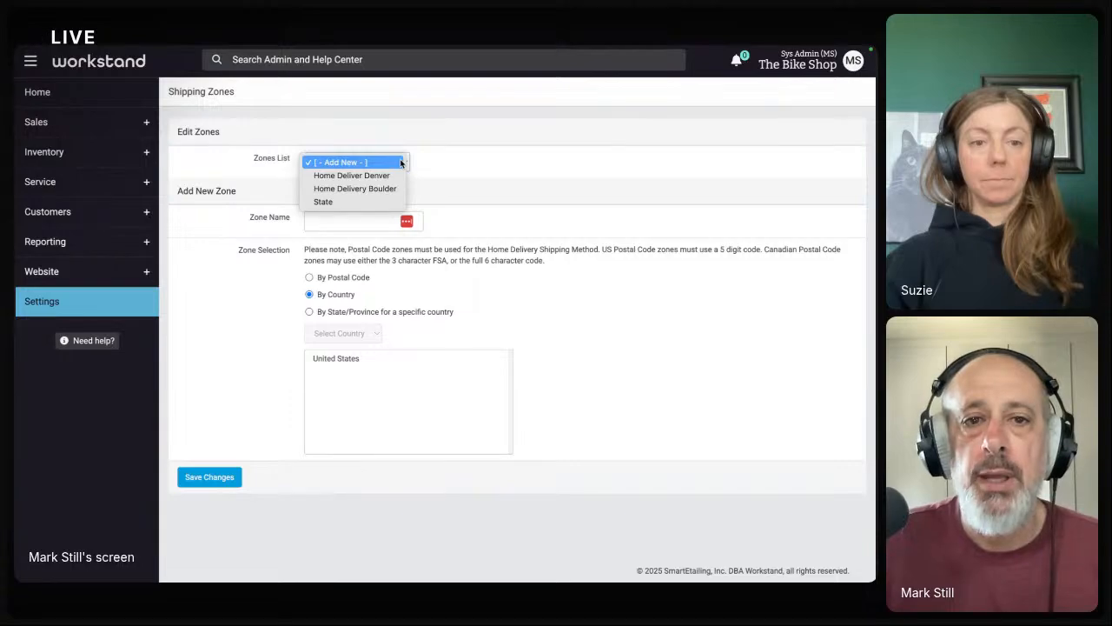
pyautogui.click(380, 162)
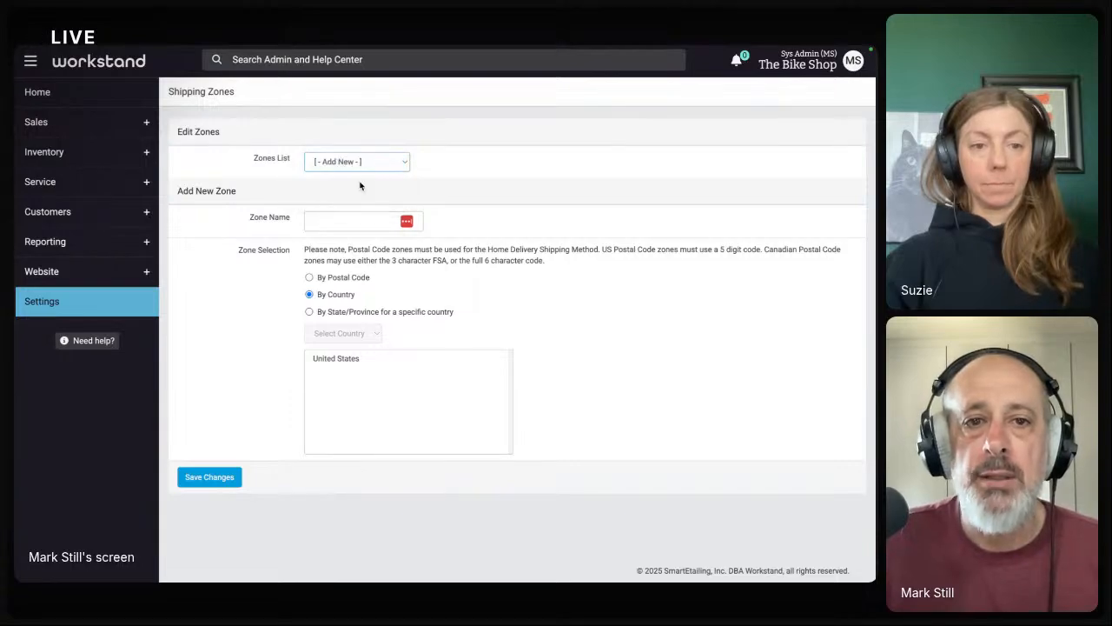
pyautogui.click(348, 228)
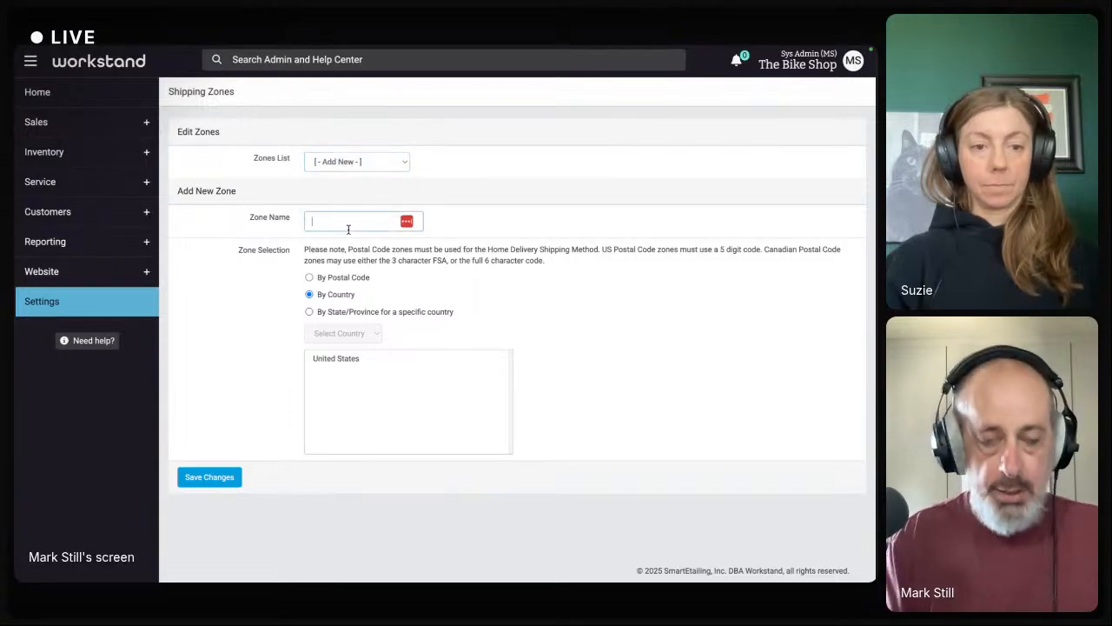
pyautogui.write('Daily L')
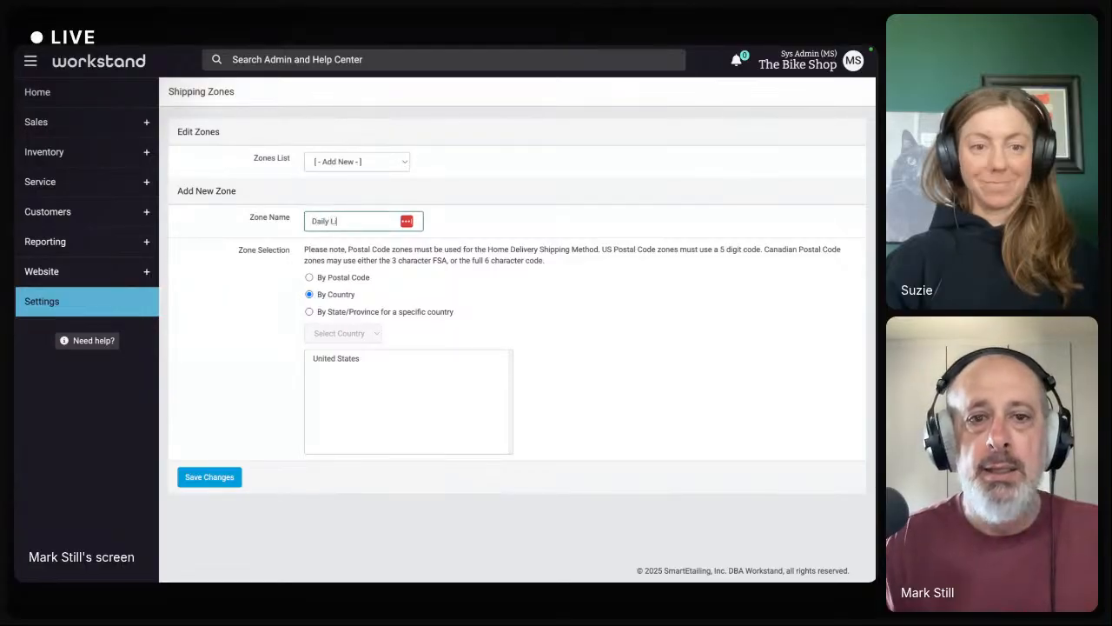
pyautogui.write('ivestream Zone')
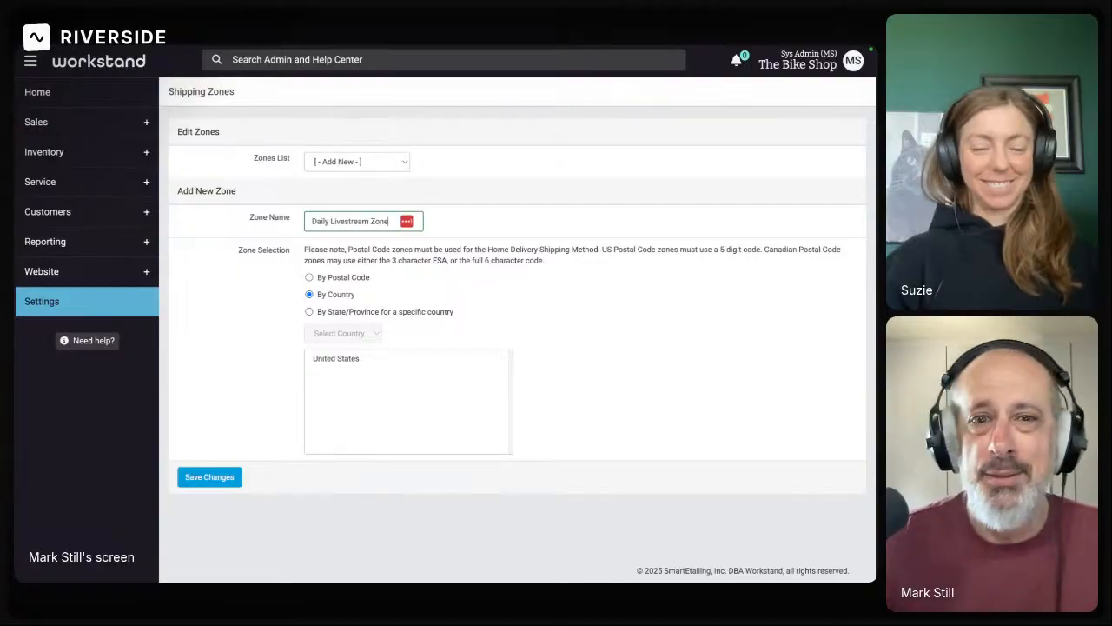
# - Define the Daily Livestream Zone by state/province, with United States as its country
pyautogui.click(310, 312)
pyautogui.click(369, 333)
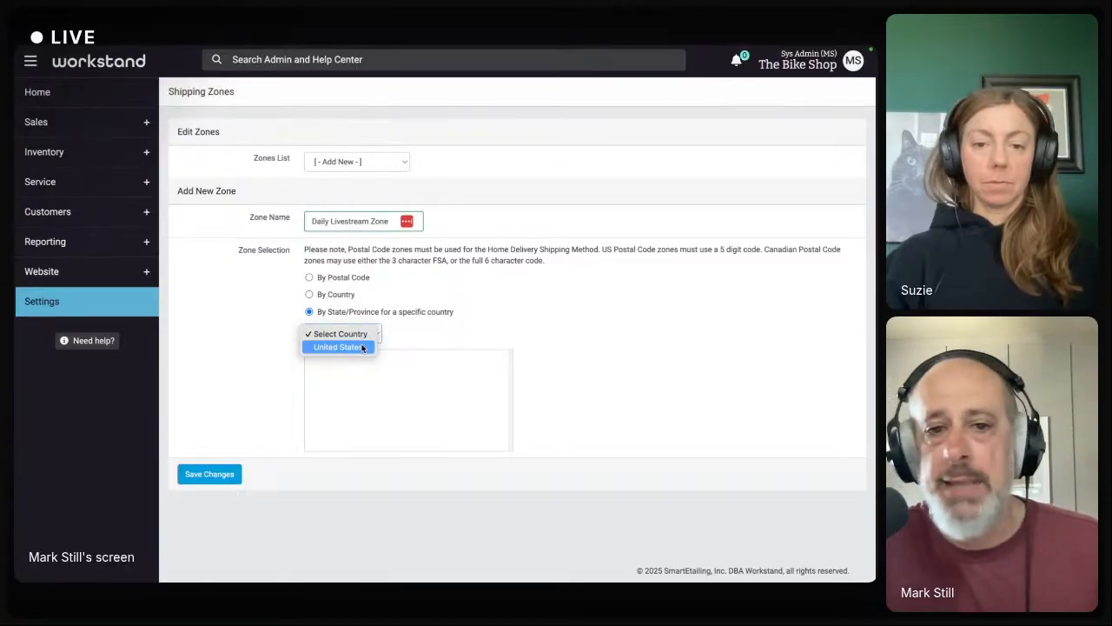
pyautogui.click(359, 347)
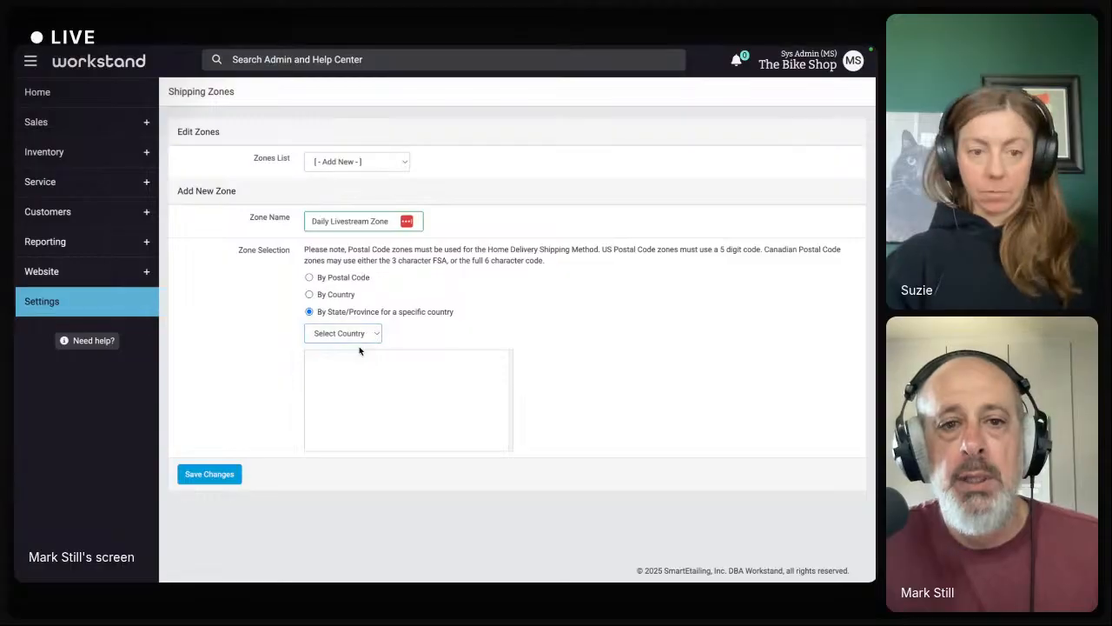
# - Include California, Colorado and Utah in the Daily Livestream Zone and save it
pyautogui.scroll(-3, 400, 365)
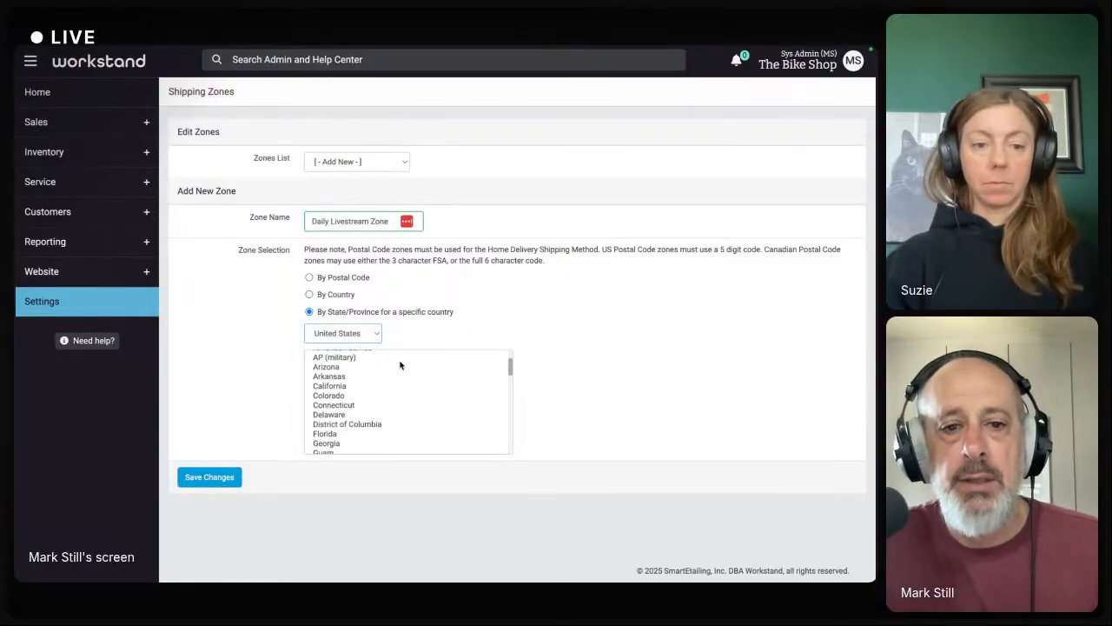
pyautogui.scroll(-1, 400, 365)
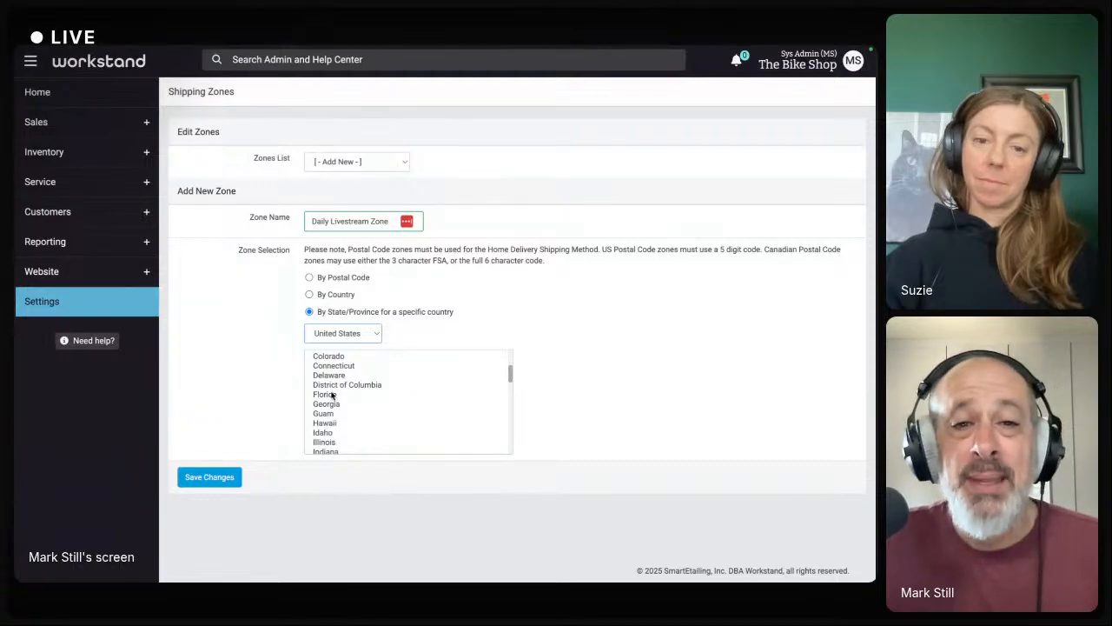
pyautogui.scroll(2, 331, 396)
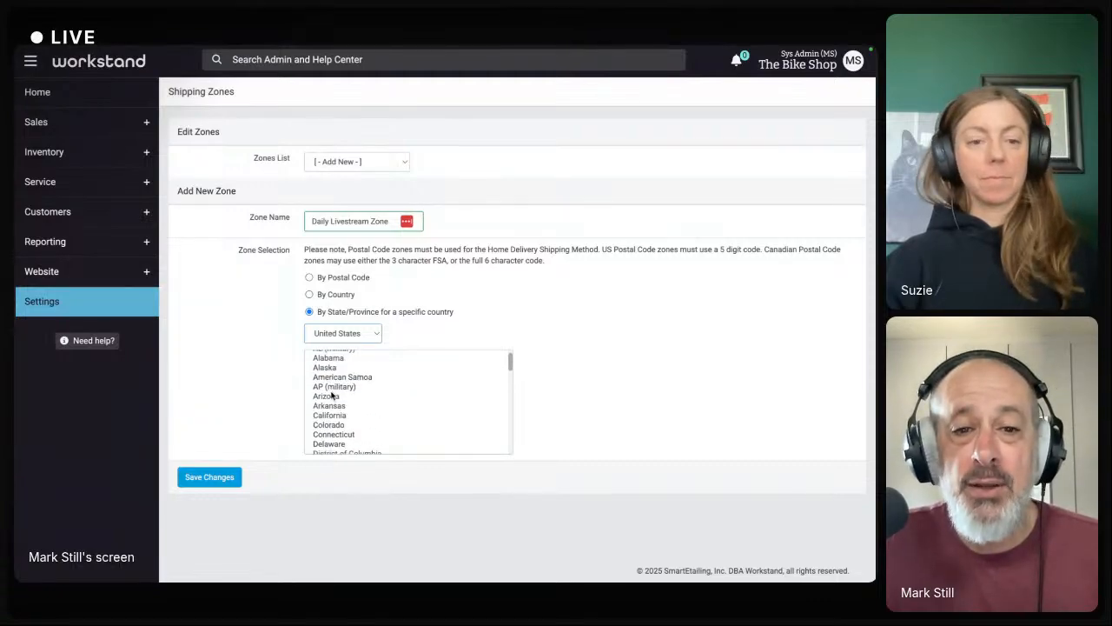
pyautogui.scroll(-1, 331, 395)
pyautogui.scroll(-1, 331, 395)
pyautogui.click(327, 393)
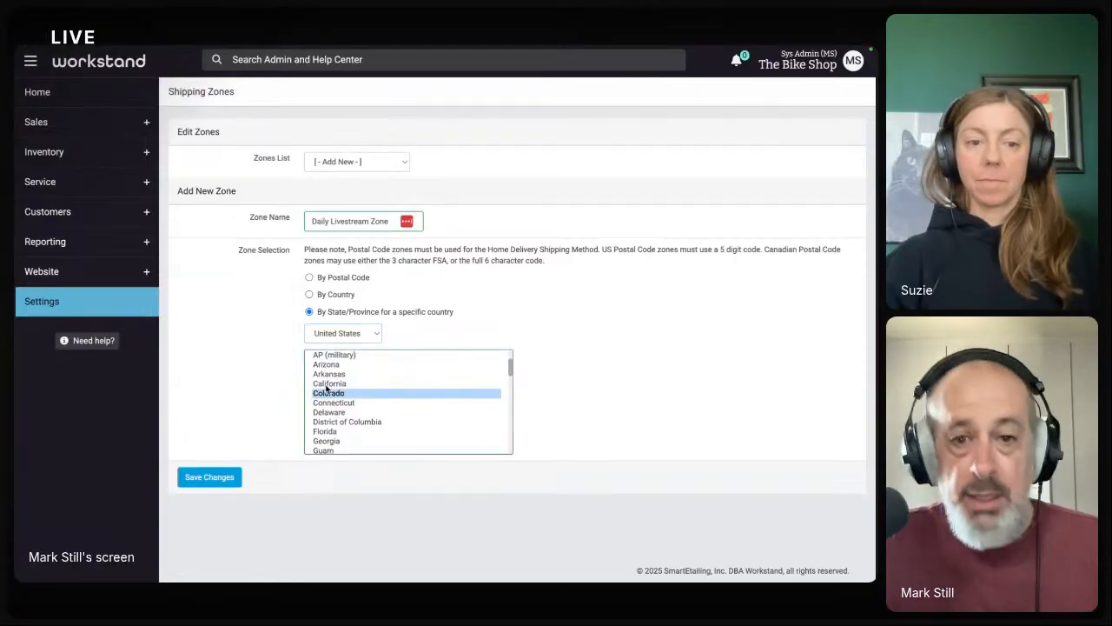
pyautogui.keyDown('ctrl'); pyautogui.click(327, 385); pyautogui.keyUp('ctrl')
pyautogui.scroll(-3, 334, 414)
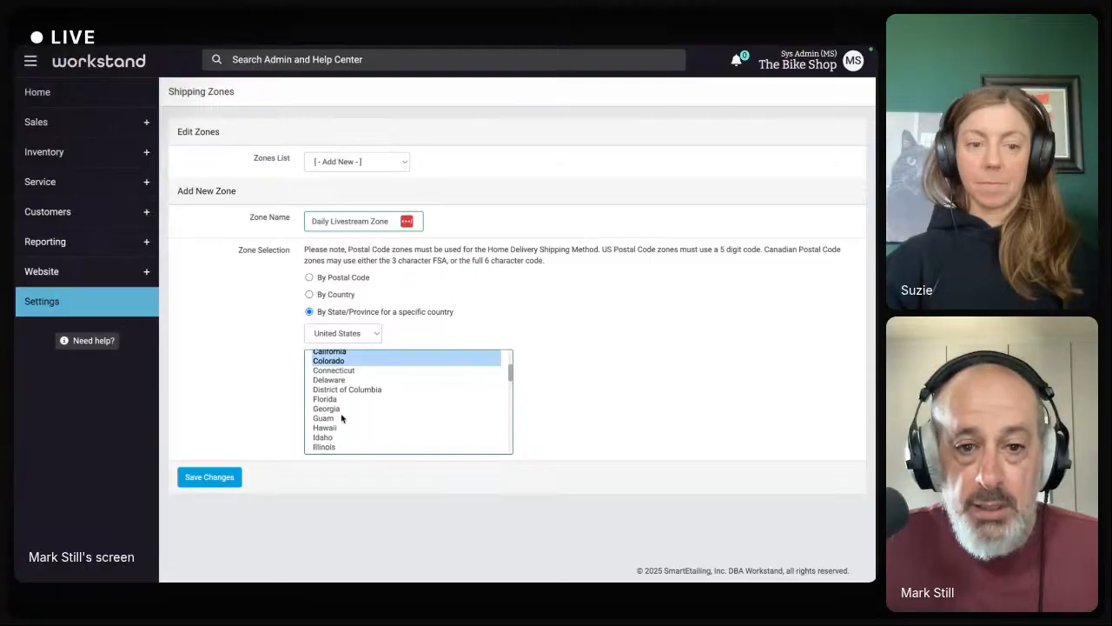
pyautogui.scroll(-12, 342, 418)
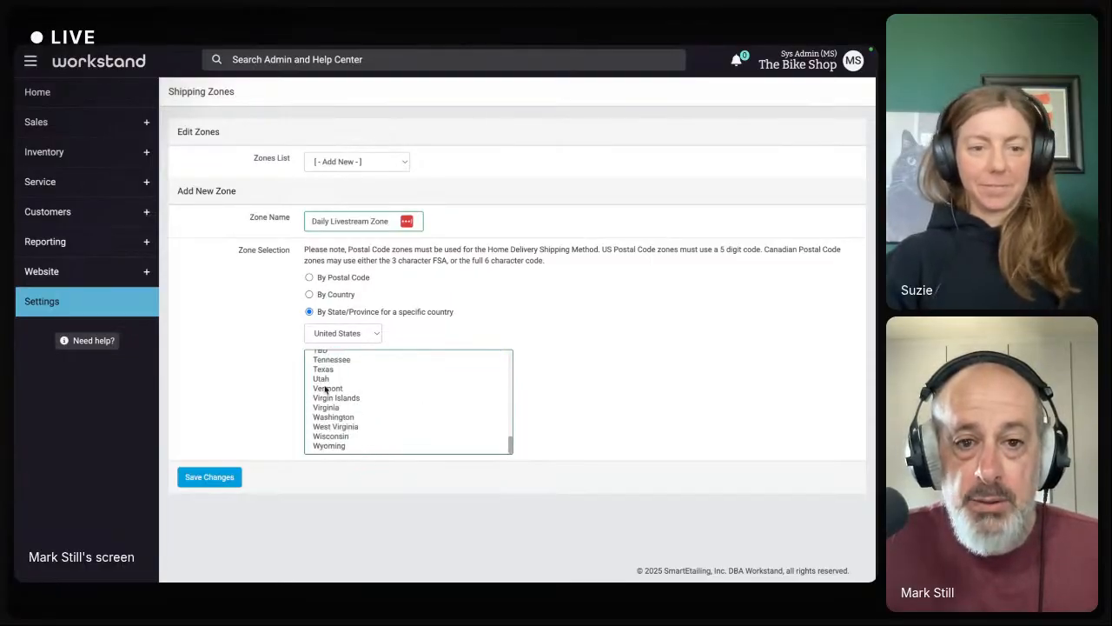
pyautogui.click(319, 379)
pyautogui.click(236, 476)
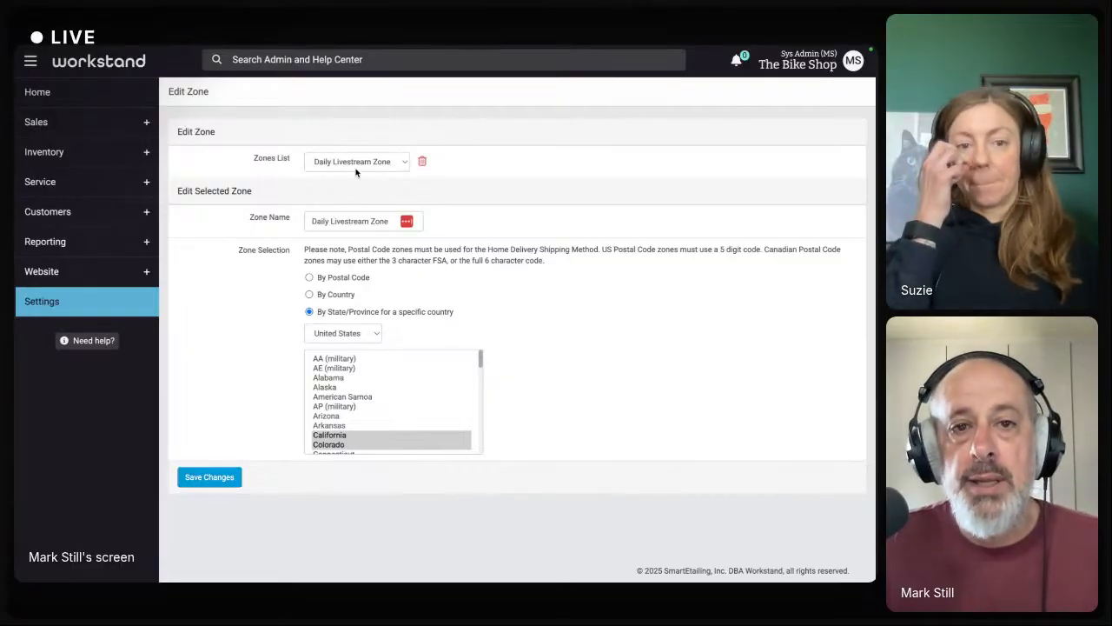
# - Start another new shipping zone and name it "Daily far away"
pyautogui.click(356, 163)
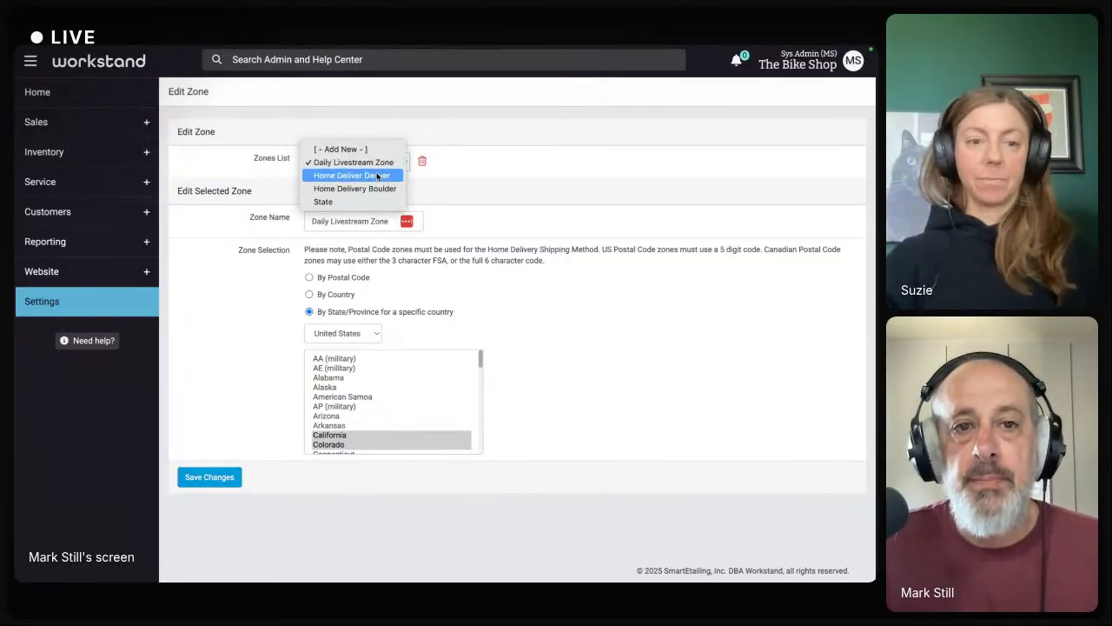
pyautogui.click(365, 147)
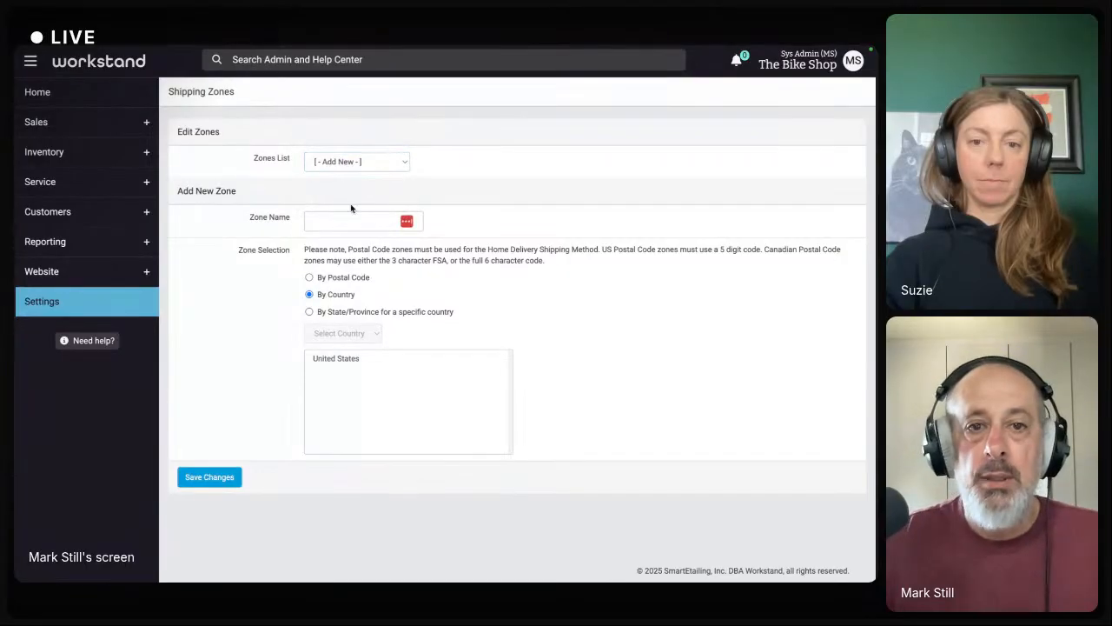
pyautogui.click(341, 218)
pyautogui.write('Daily far away')
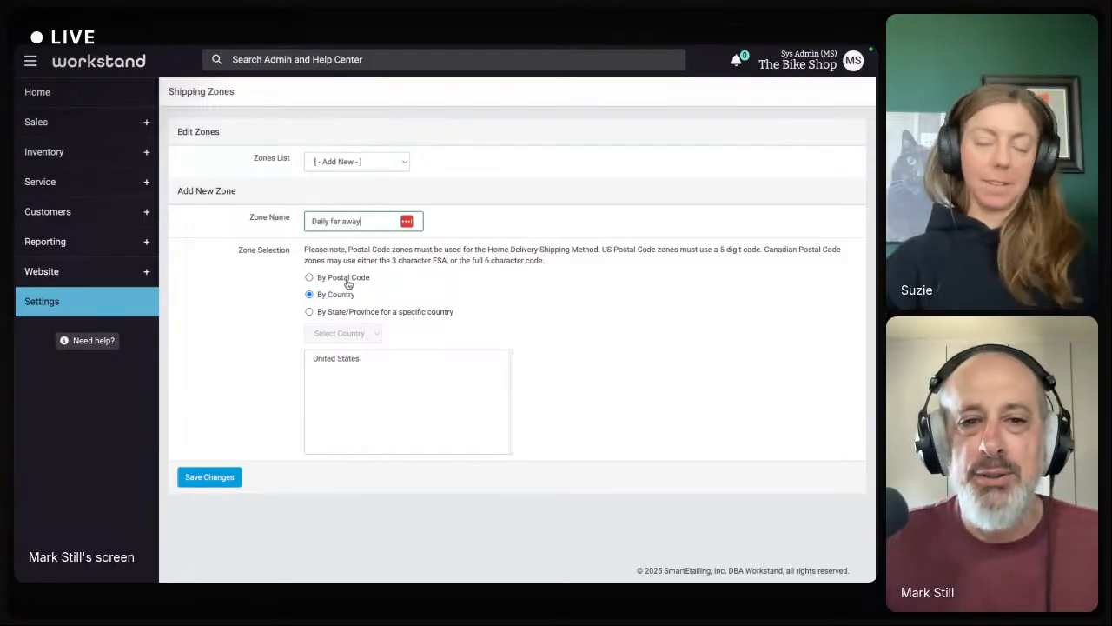
# - Define the Daily far away zone by state/province, with United States as its country
pyautogui.click(310, 312)
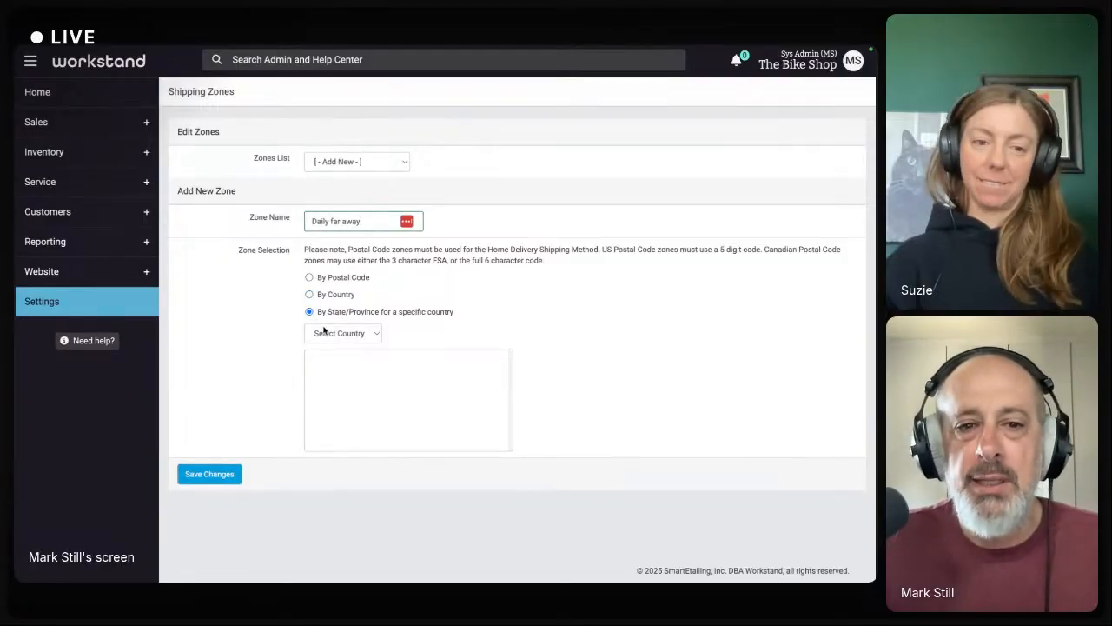
pyautogui.click(323, 331)
pyautogui.click(330, 346)
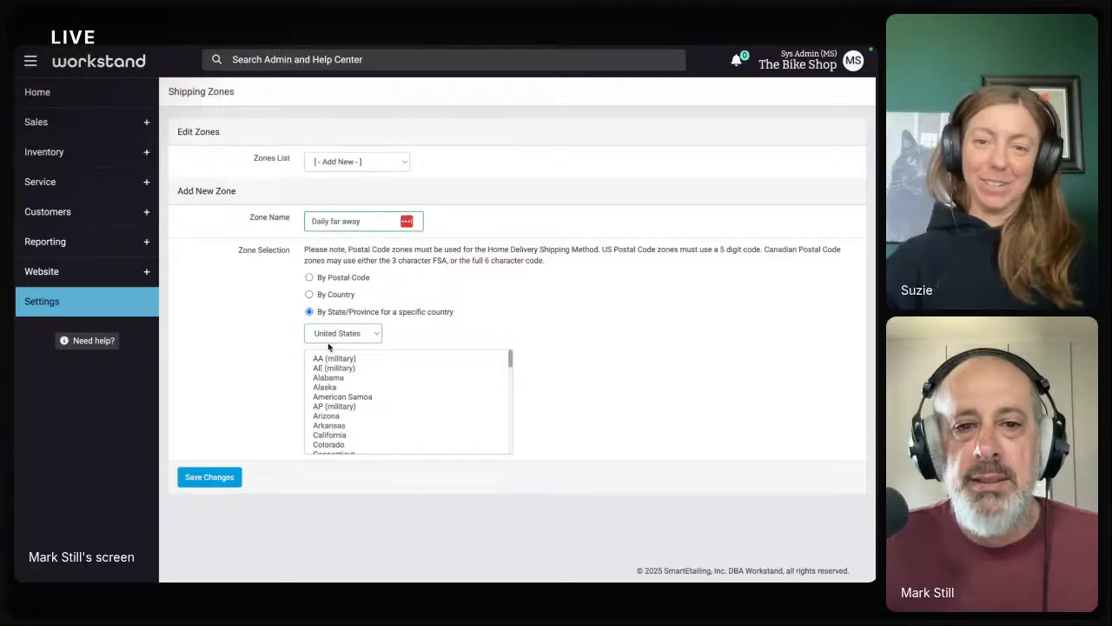
# - Select every state for the Daily far away zone except Utah, California and Colorado
pyautogui.click(346, 387)
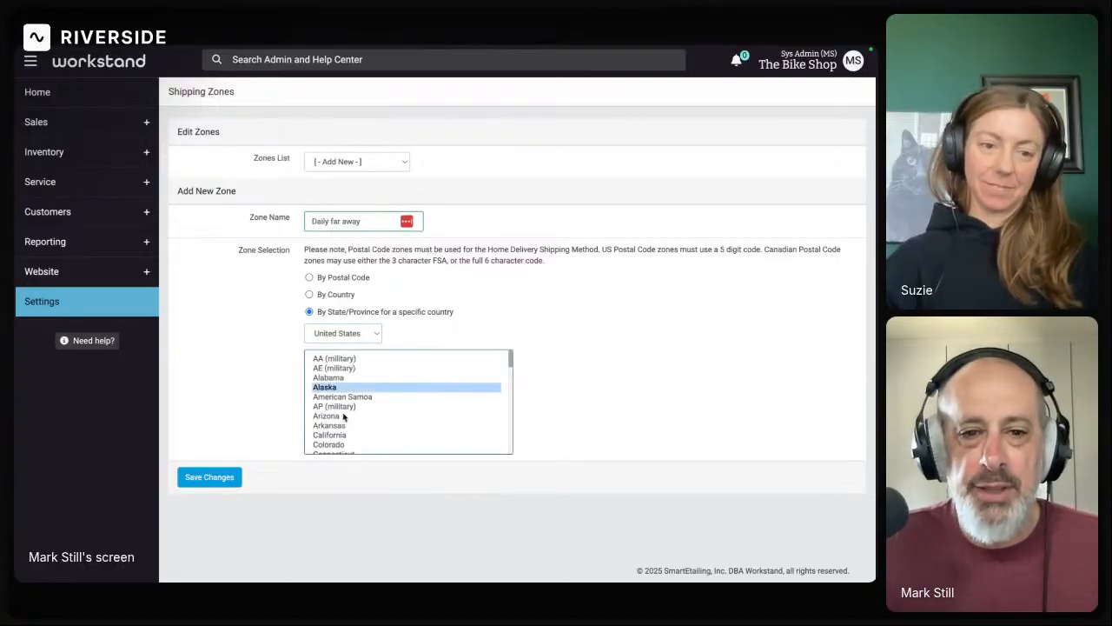
pyautogui.scroll(-1, 343, 418)
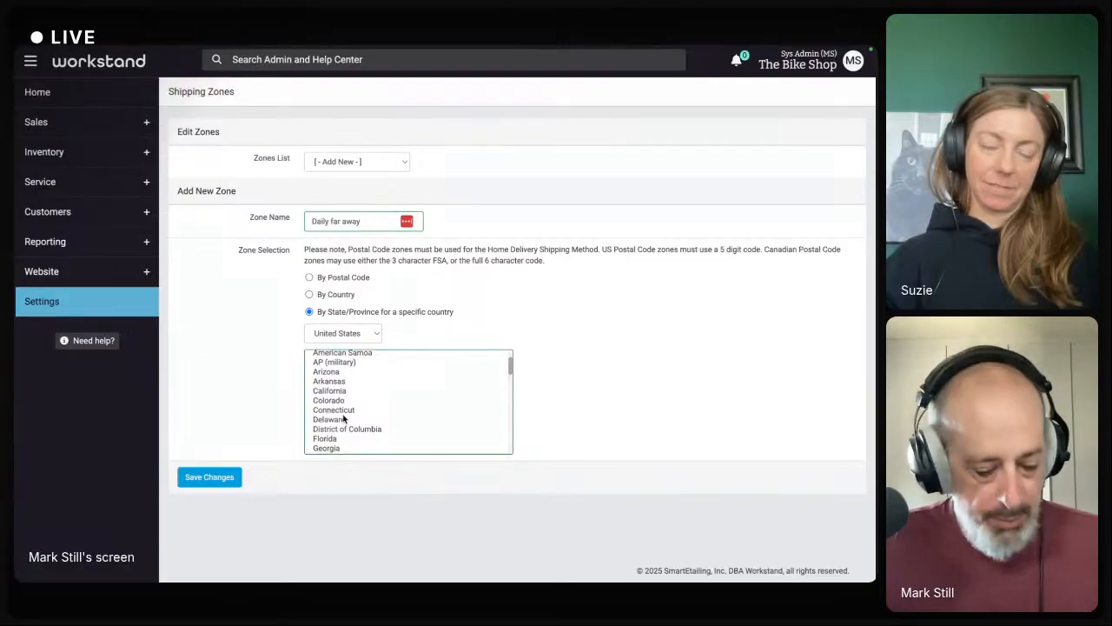
pyautogui.press('super+a')
pyautogui.scroll(1, 343, 418)
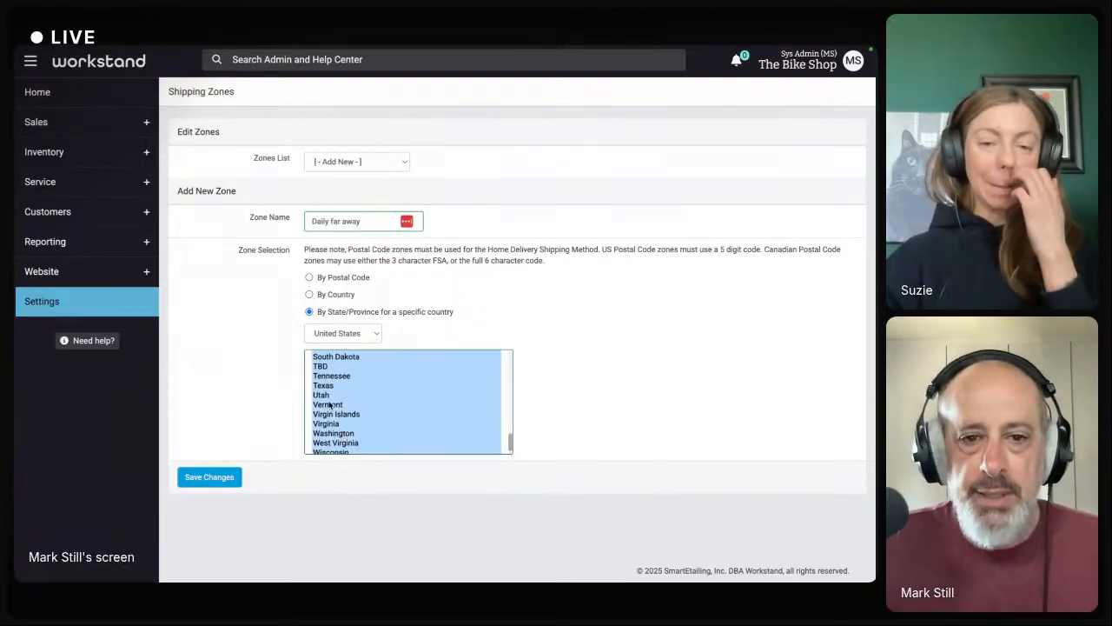
pyautogui.keyDown('super'); pyautogui.click(326, 395); pyautogui.keyUp('super')
pyautogui.scroll(1, 322, 397)
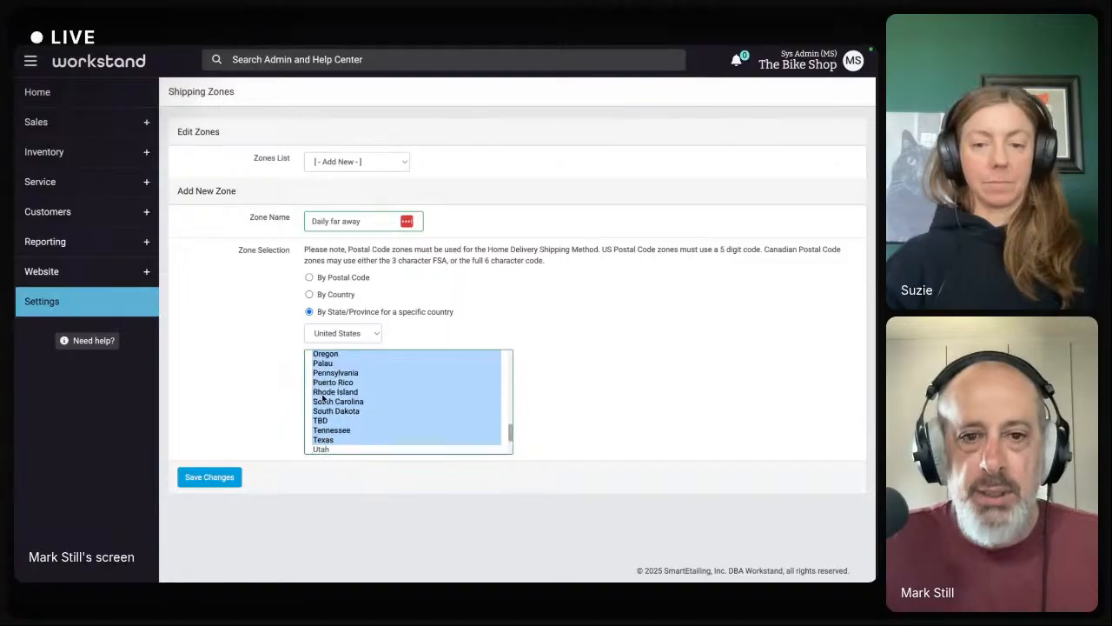
pyautogui.scroll(9, 322, 398)
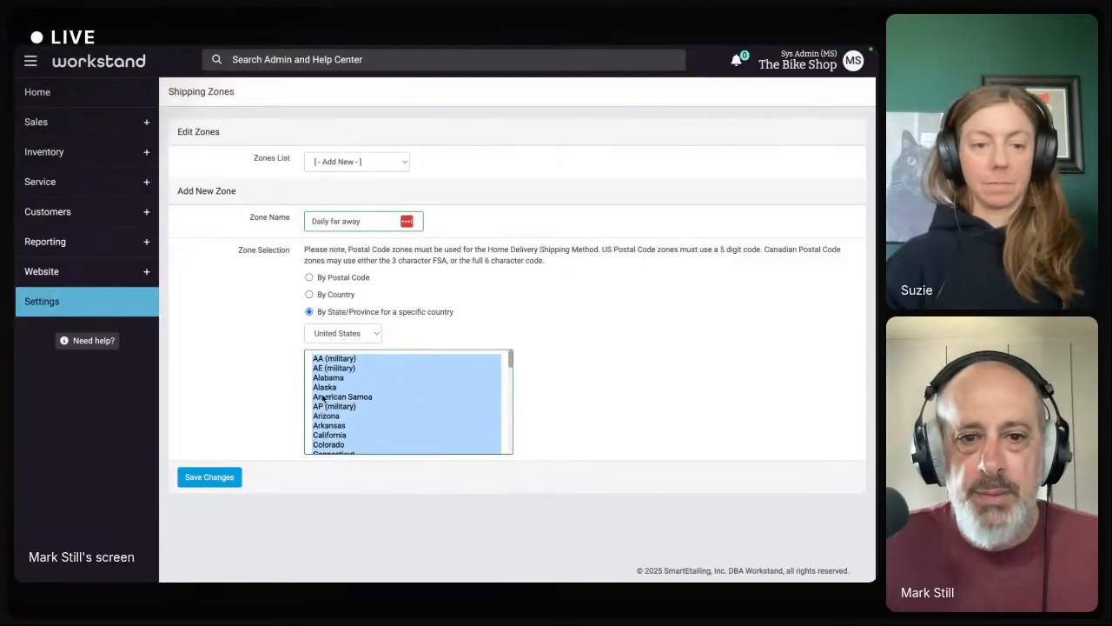
pyautogui.scroll(-1, 322, 397)
pyautogui.keyDown('super'); pyautogui.click(323, 396); pyautogui.keyUp('super')
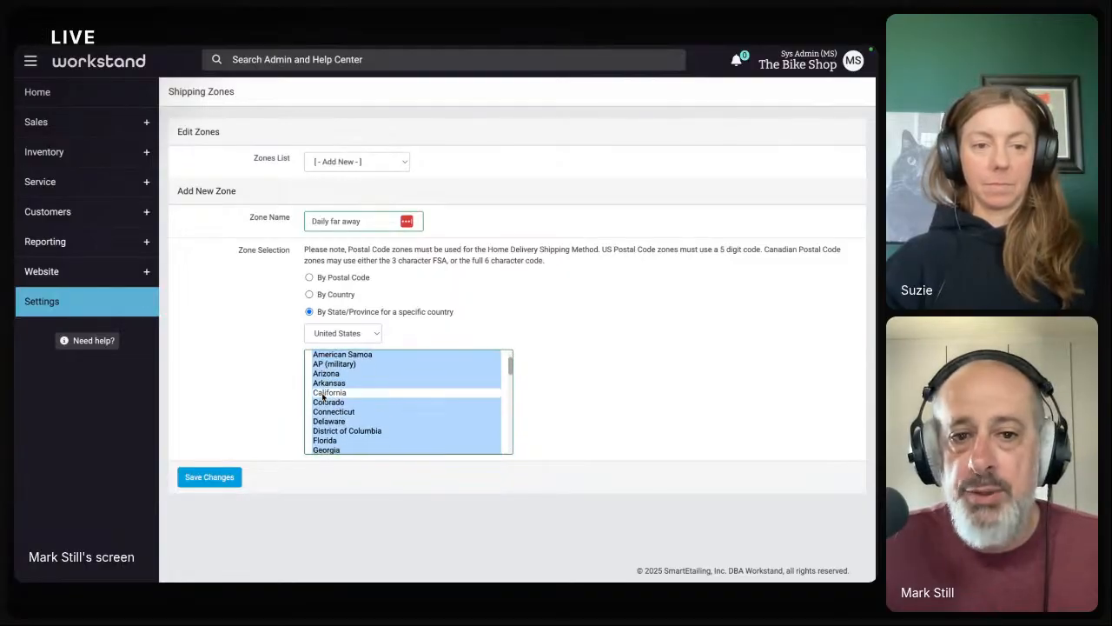
pyautogui.keyDown('super'); pyautogui.click(324, 402); pyautogui.keyUp('super')
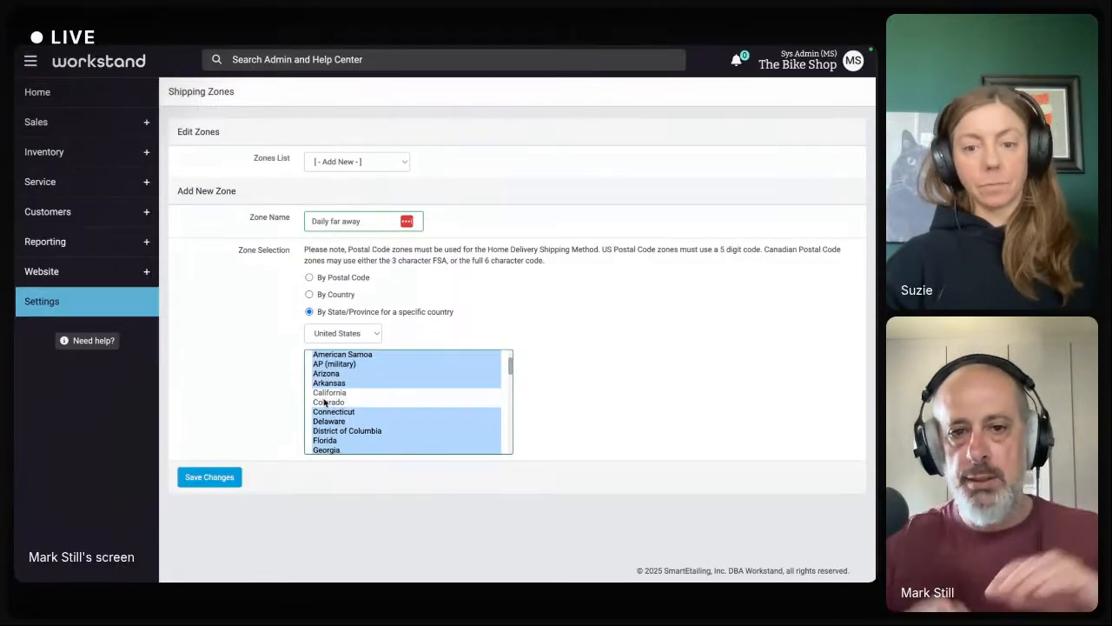
# - Exclude AP (military), American Samoa and Alaska from the Daily far away zone as well, and save it
pyautogui.scroll(1, 324, 401)
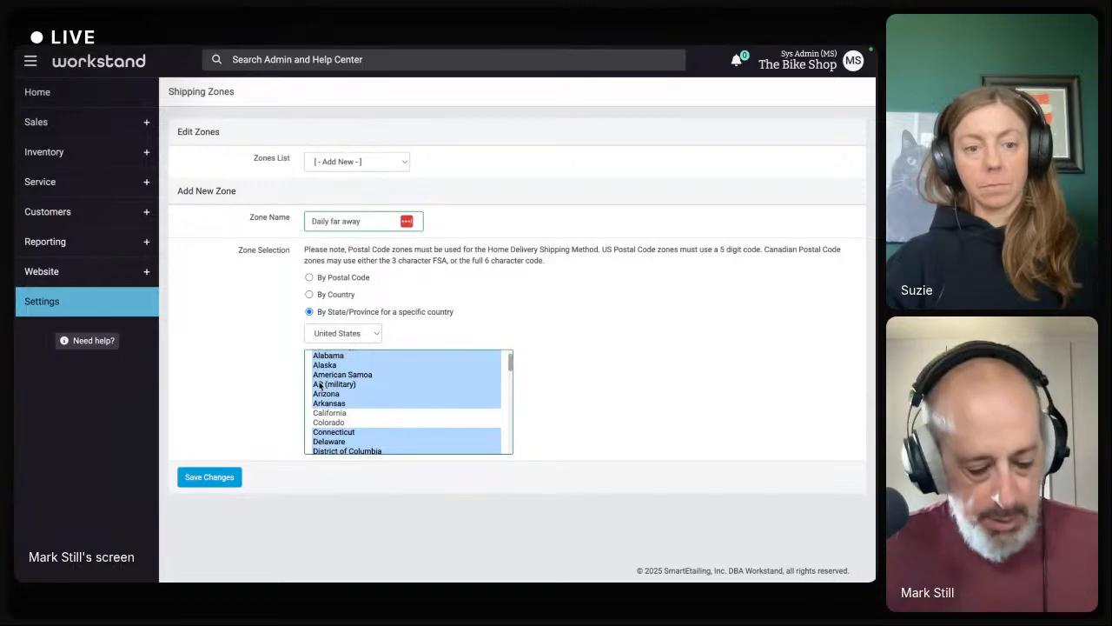
pyautogui.keyDown('ctrl'); pyautogui.click(320, 384); pyautogui.keyUp('ctrl')
pyautogui.keyDown('ctrl'); pyautogui.click(322, 373); pyautogui.keyUp('ctrl')
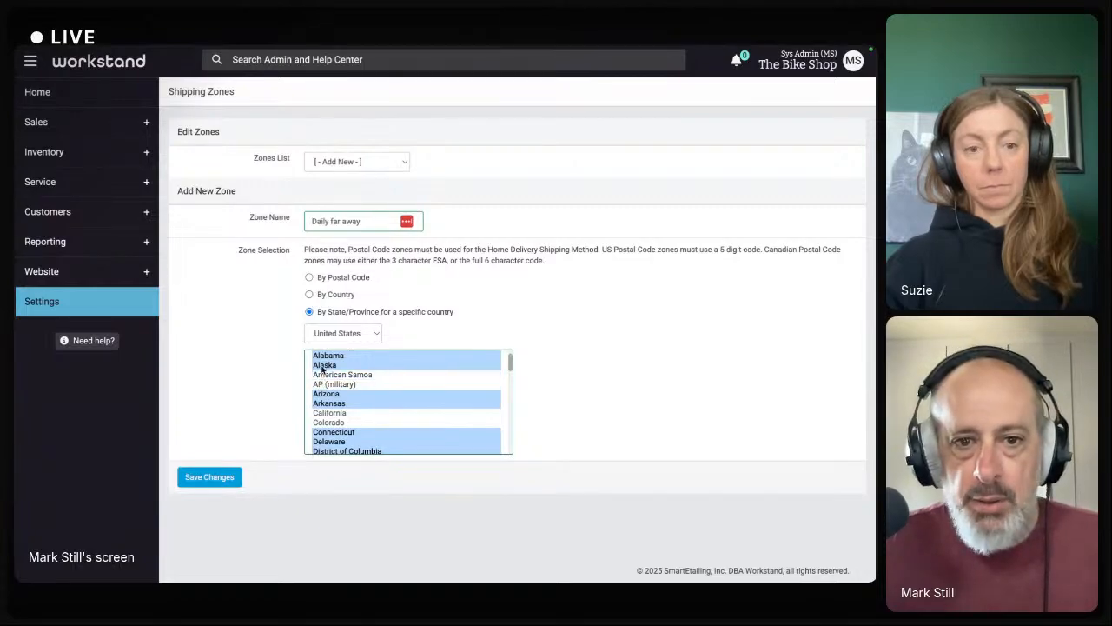
pyautogui.keyDown('ctrl'); pyautogui.click(322, 366); pyautogui.keyUp('ctrl')
pyautogui.scroll(-2, 326, 391)
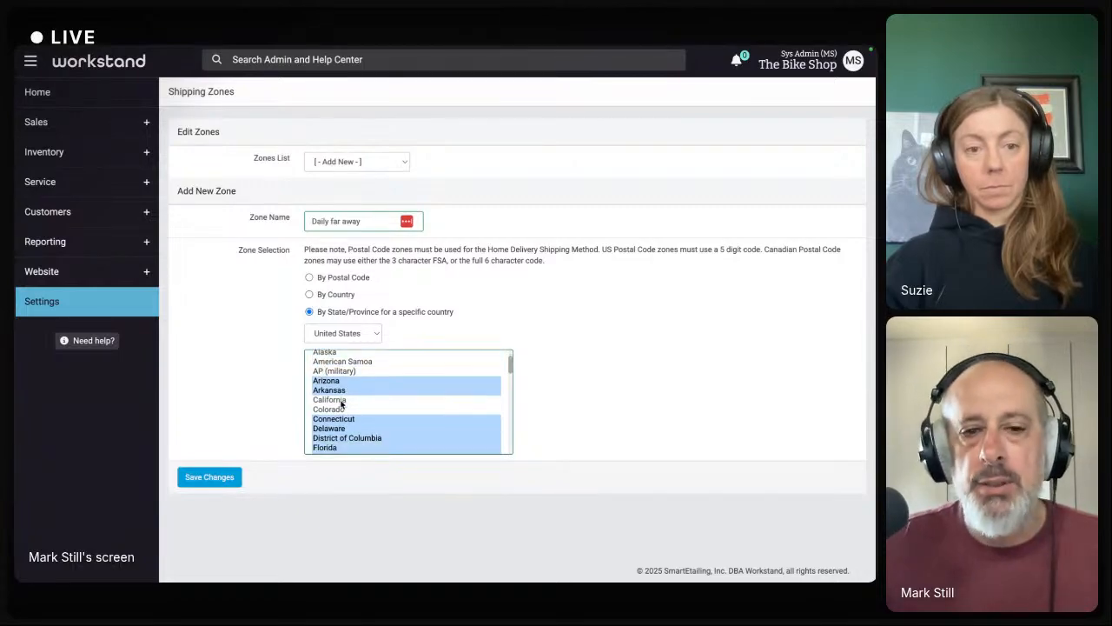
pyautogui.click(233, 479)
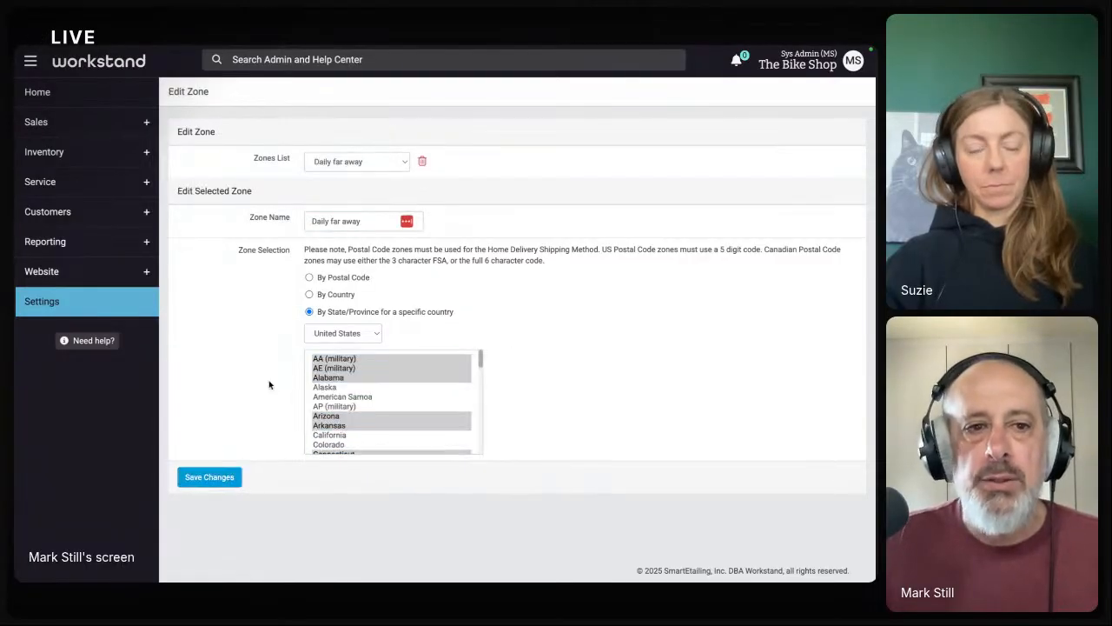
# - Open the Ground Regular shipping method from the fulfillment settings and open its first shipping rule for editing
pyautogui.click(47, 300)
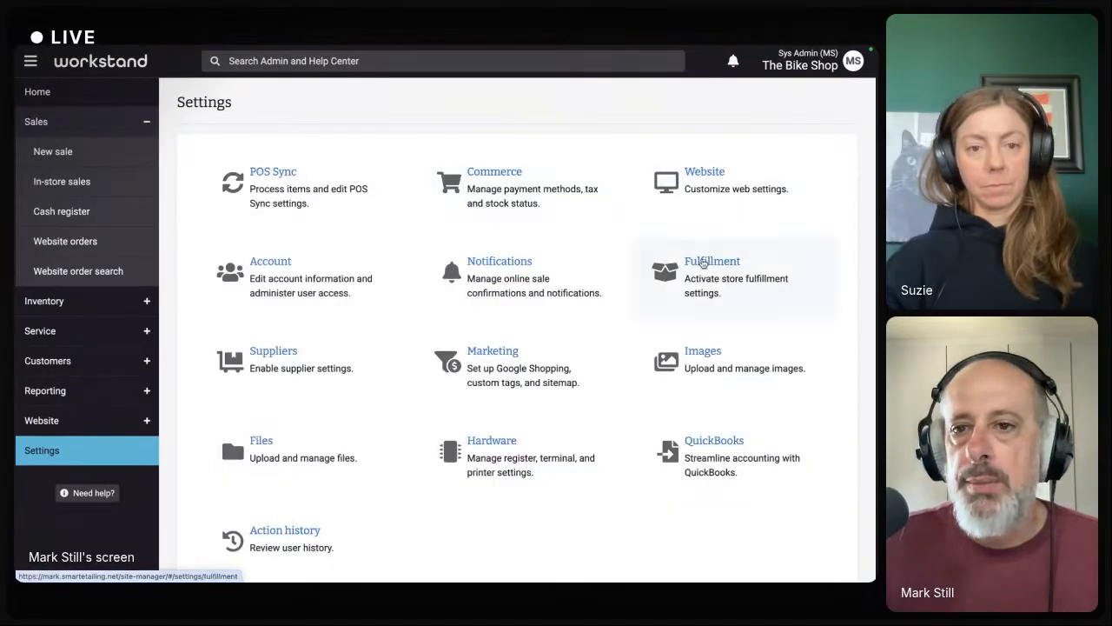
pyautogui.click(703, 262)
pyautogui.click(338, 297)
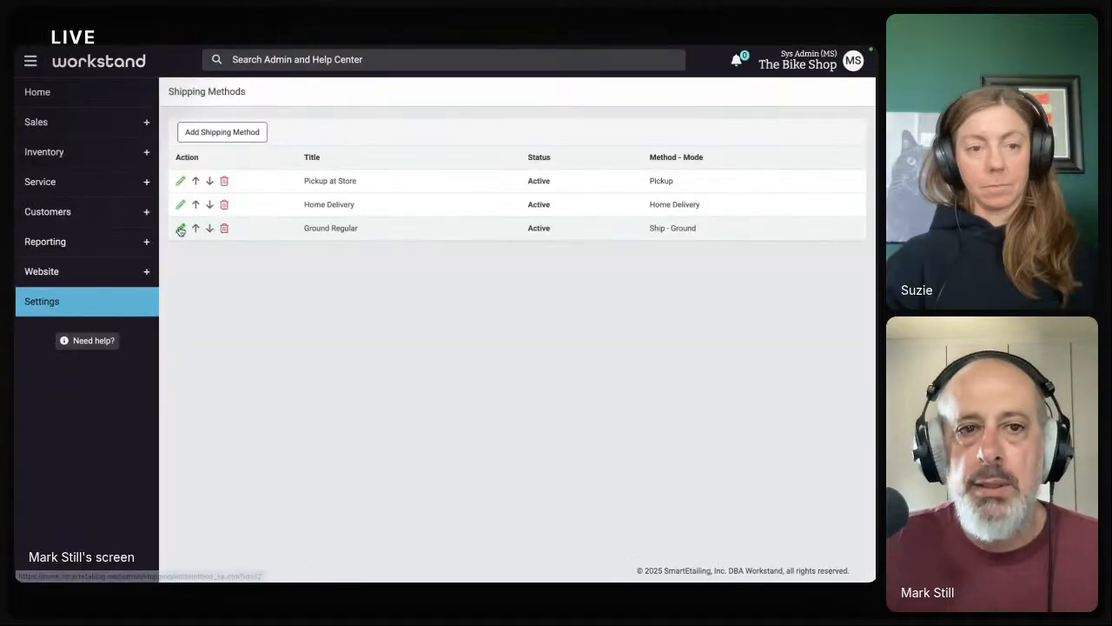
pyautogui.click(181, 228)
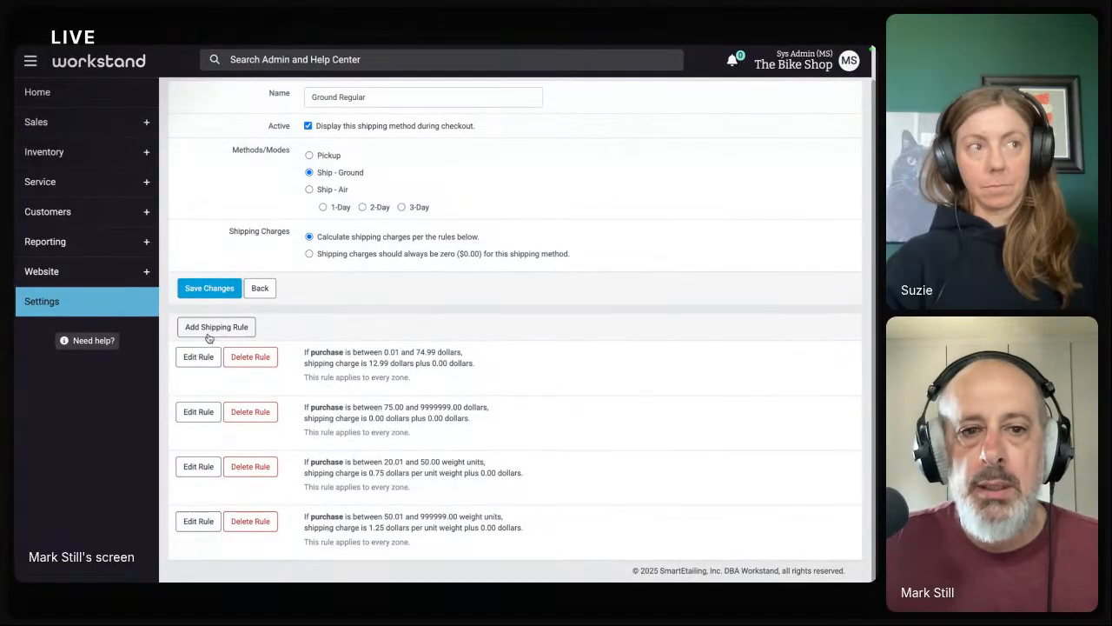
pyautogui.click(203, 357)
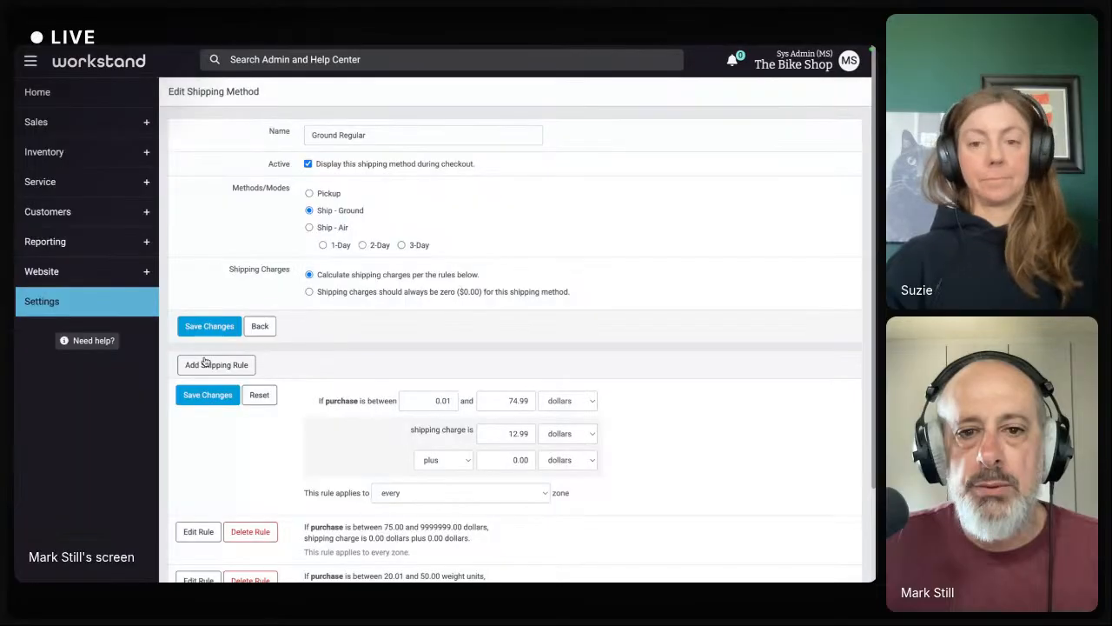
# - Try applying the Ground Regular method's first rule to the Daily Livestream Zone and to the Daily far away zone
pyautogui.scroll(-2, 261, 374)
pyautogui.click(398, 380)
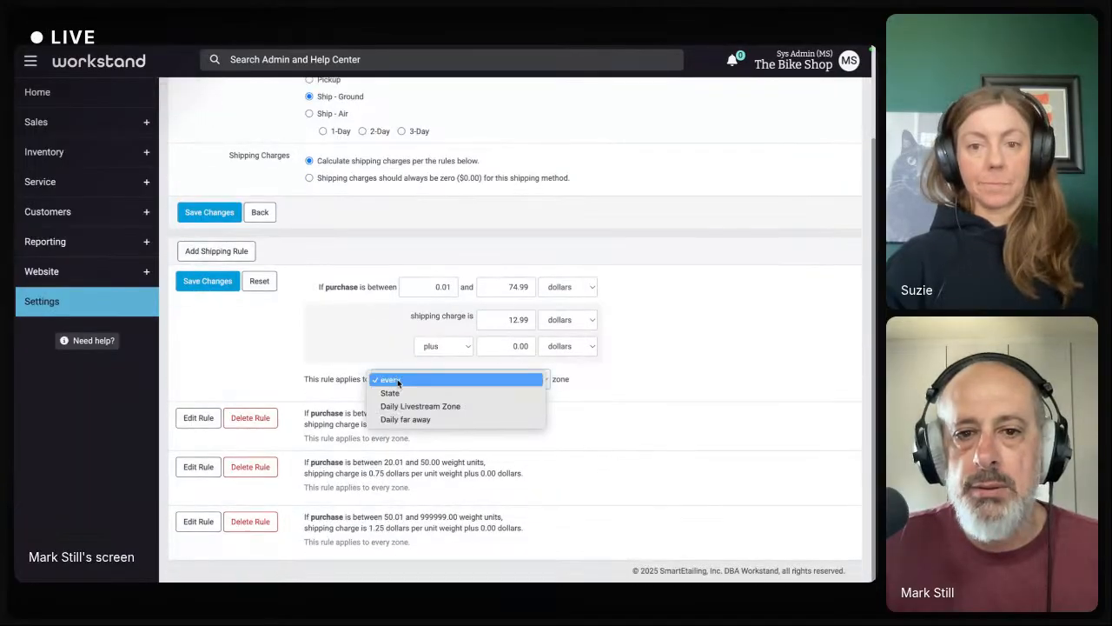
pyautogui.click(417, 406)
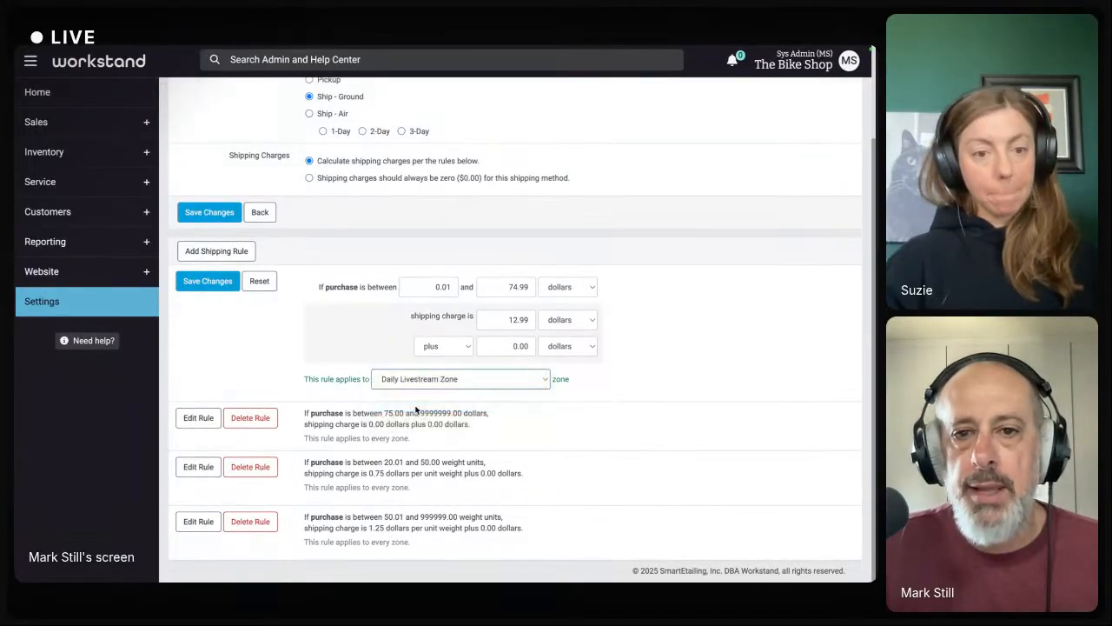
pyautogui.click(421, 384)
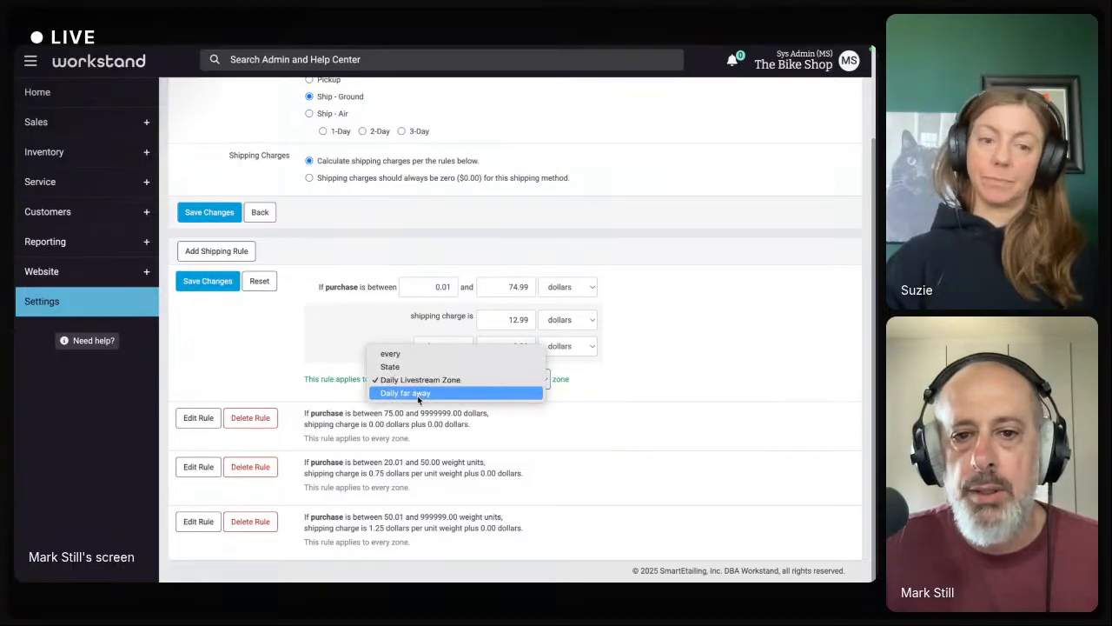
pyautogui.click(418, 400)
pyautogui.press('Down')
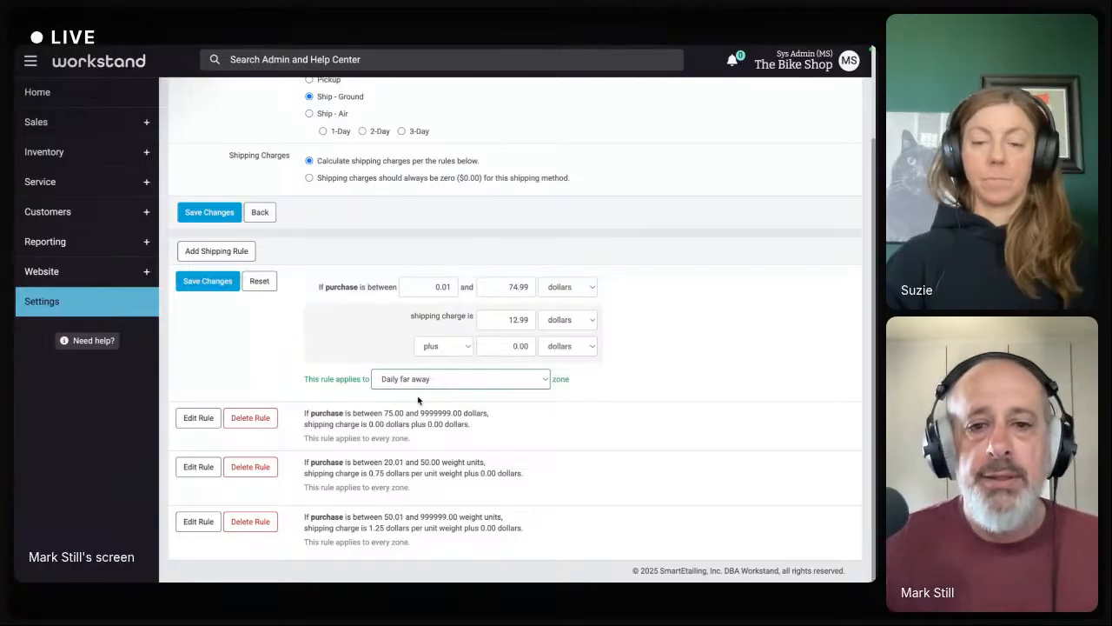
pyautogui.rightClick(287, 298)
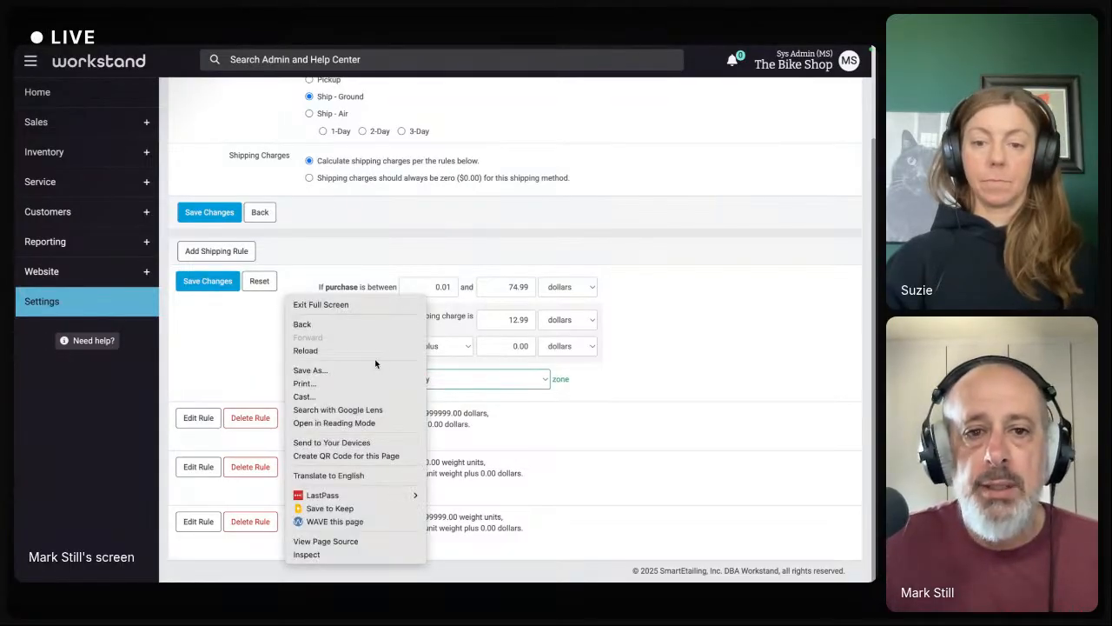
pyautogui.click(255, 353)
# - Return to the shipping zones in the fulfillment settings and open the Home Deliver Denver zone
pyautogui.click(46, 303)
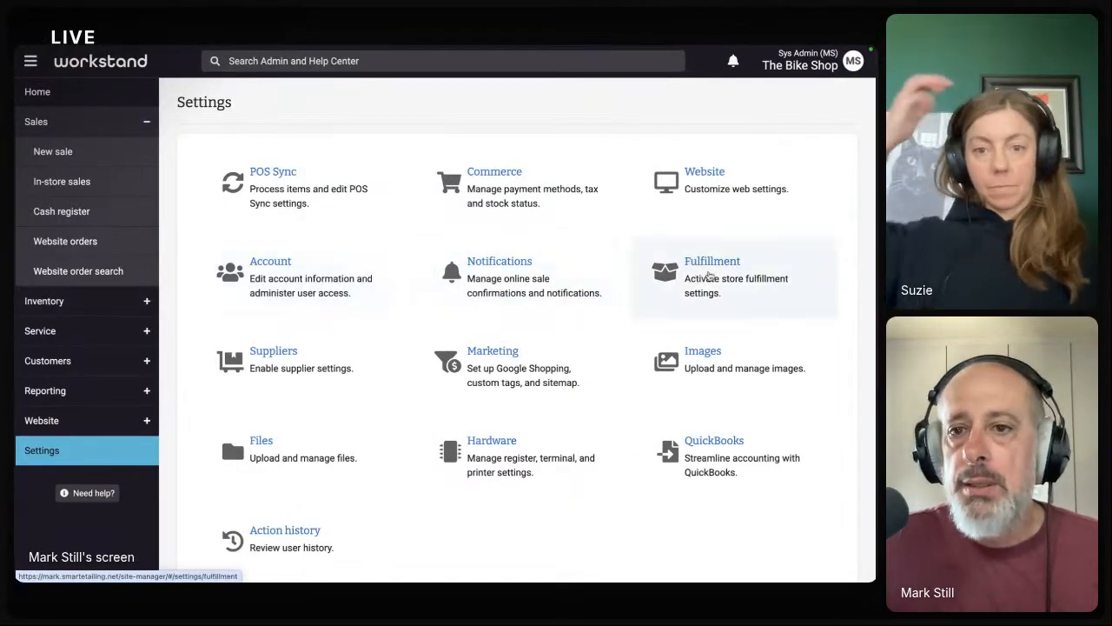
pyautogui.click(678, 266)
pyautogui.click(708, 209)
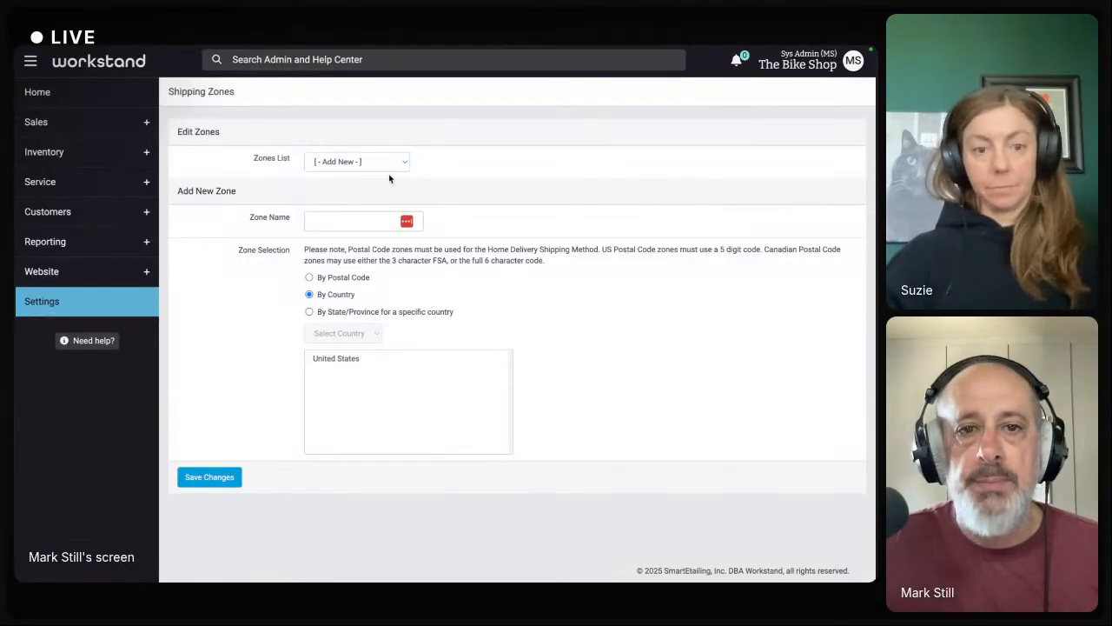
pyautogui.click(387, 163)
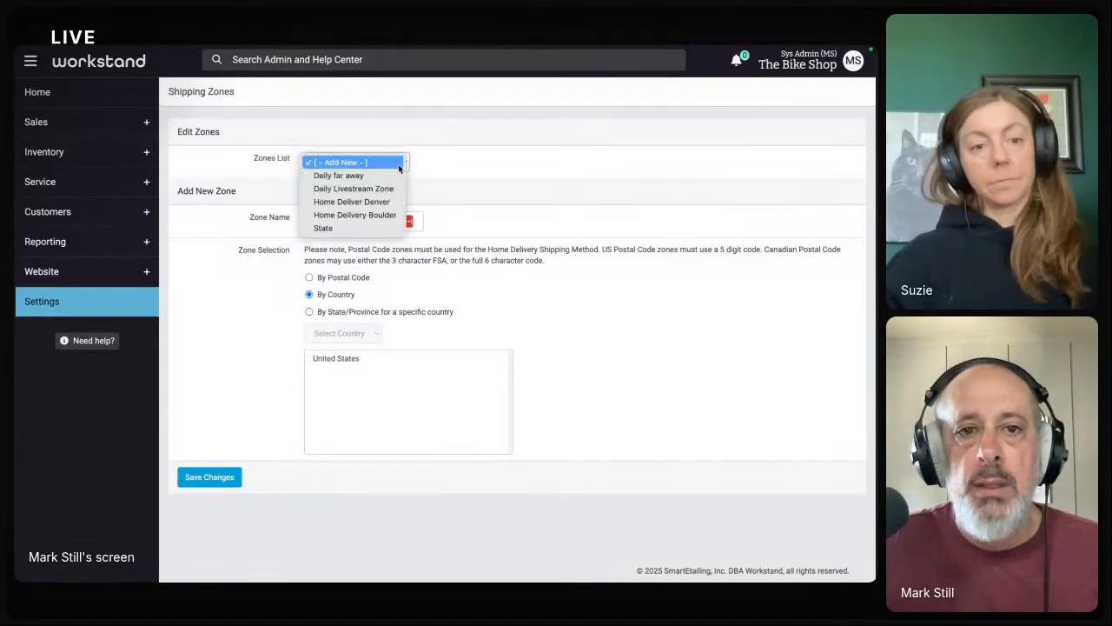
pyautogui.click(369, 202)
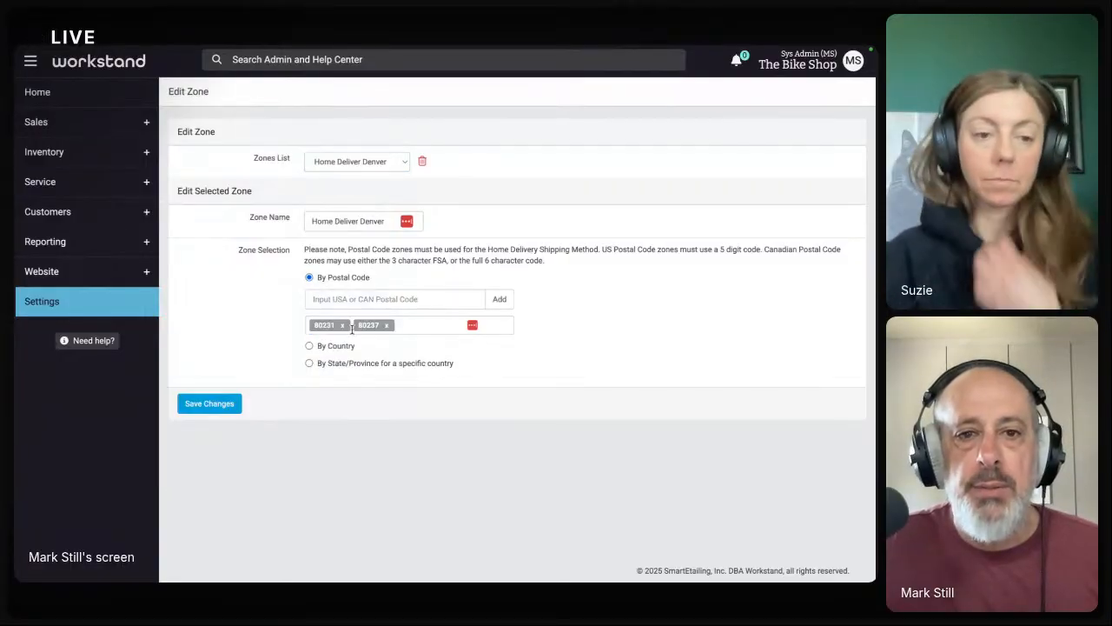
# - Examine the postal code selection of the Home Deliver Denver zone and open its postal code entry for input
pyautogui.doubleClick(328, 277)
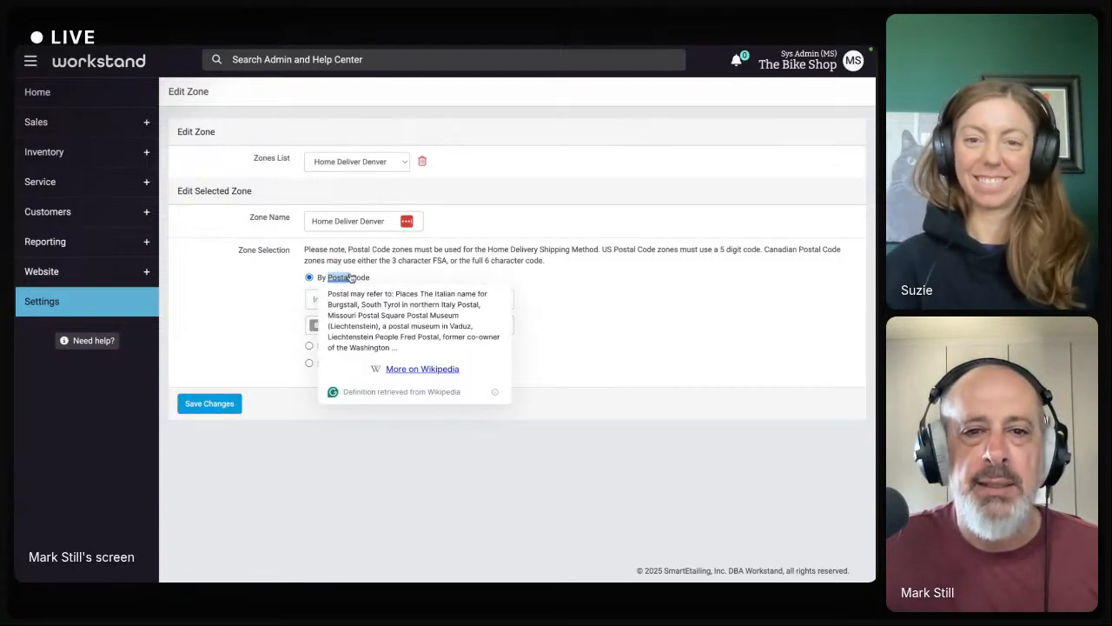
pyautogui.doubleClick(352, 277)
pyautogui.click(344, 261)
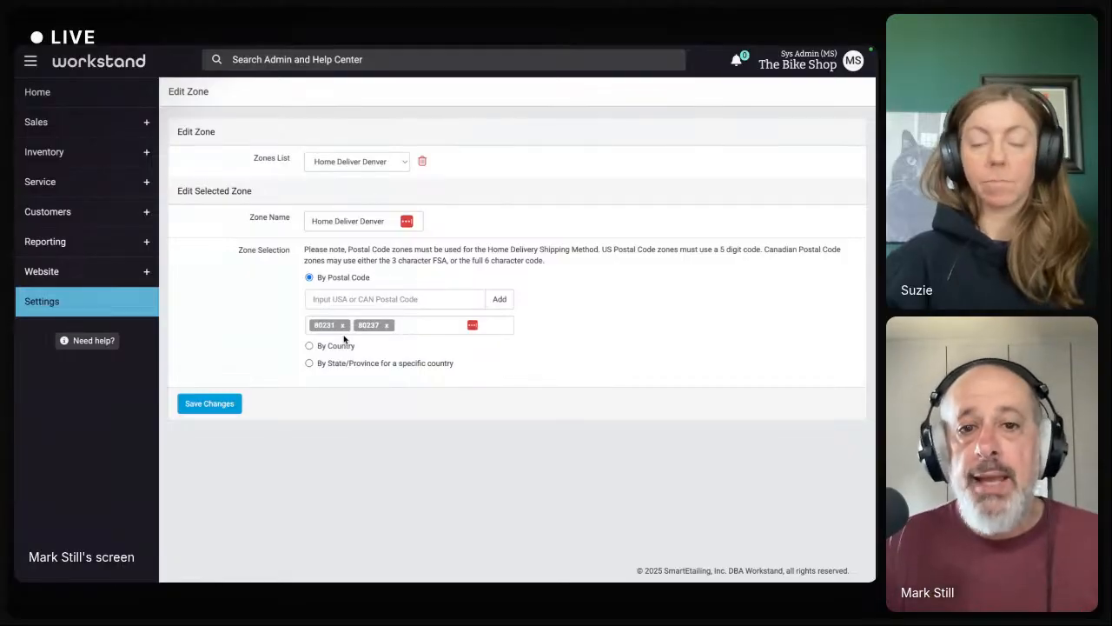
pyautogui.click(333, 298)
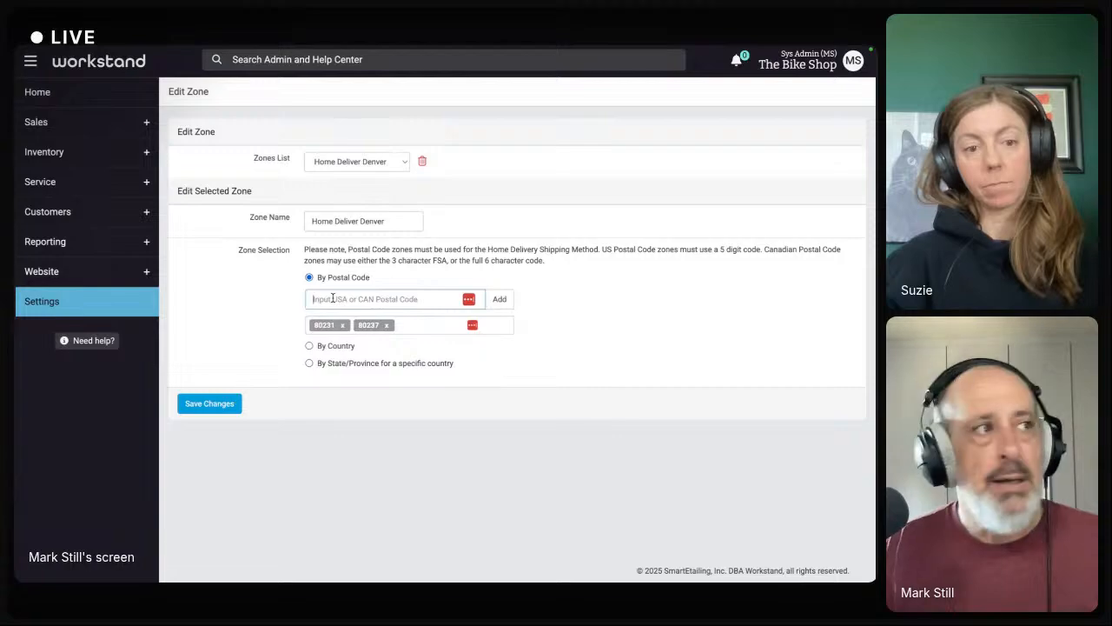